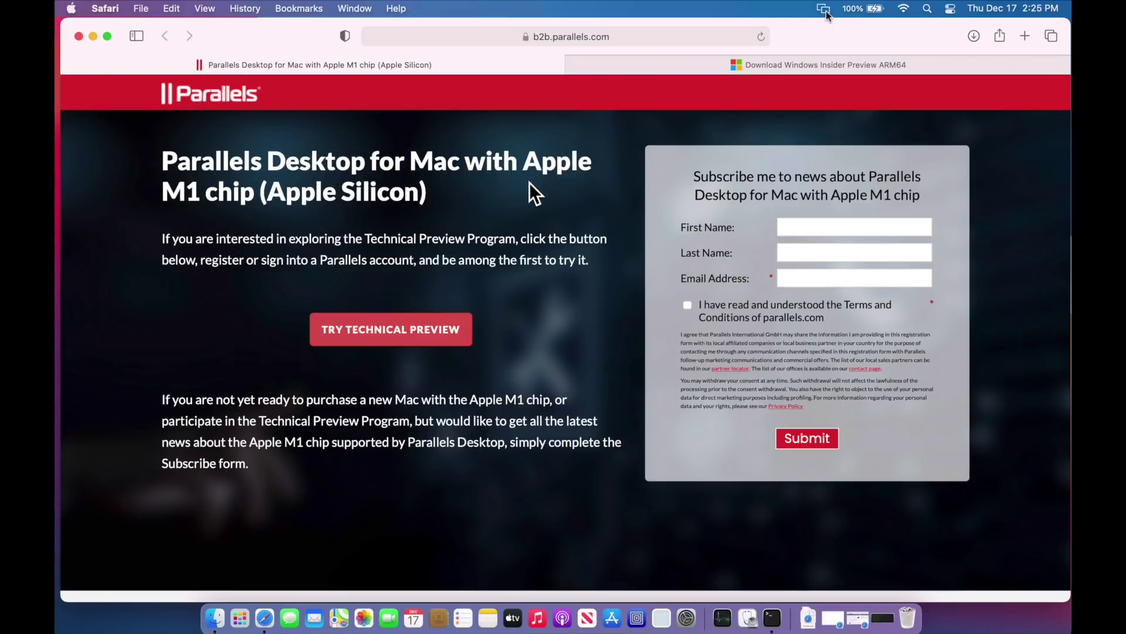
# Open the Technical Preview page in a new tab, scroll to Step 3, and bring up the downloads folder
pyautogui.click(399, 337)
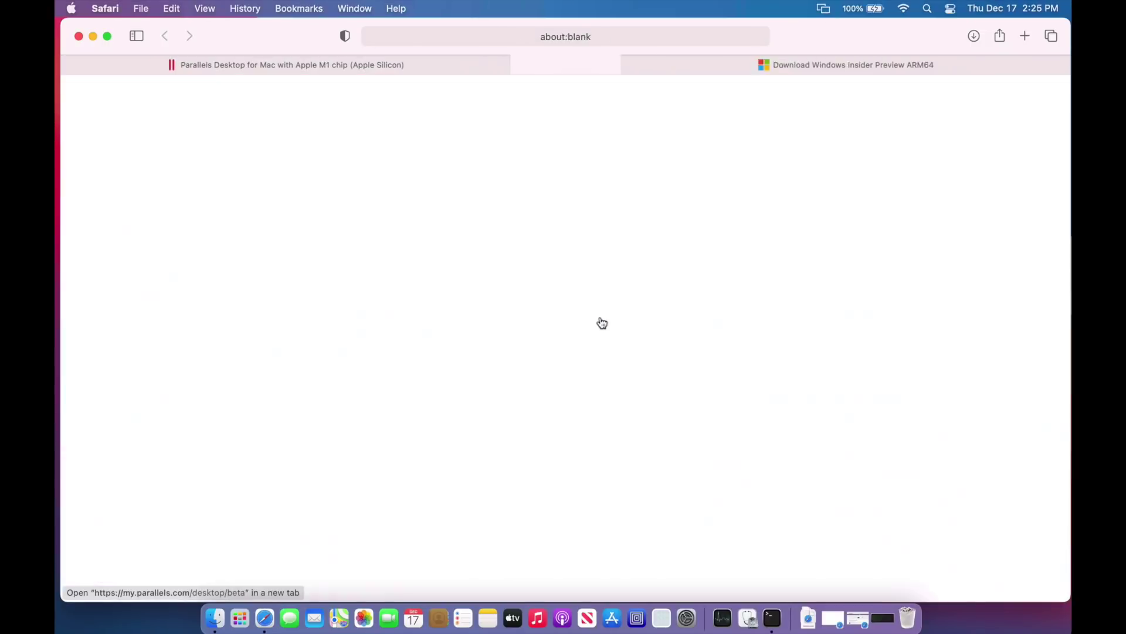
pyautogui.scroll(-2, 442, 335)
pyautogui.scroll(-10, 441, 333)
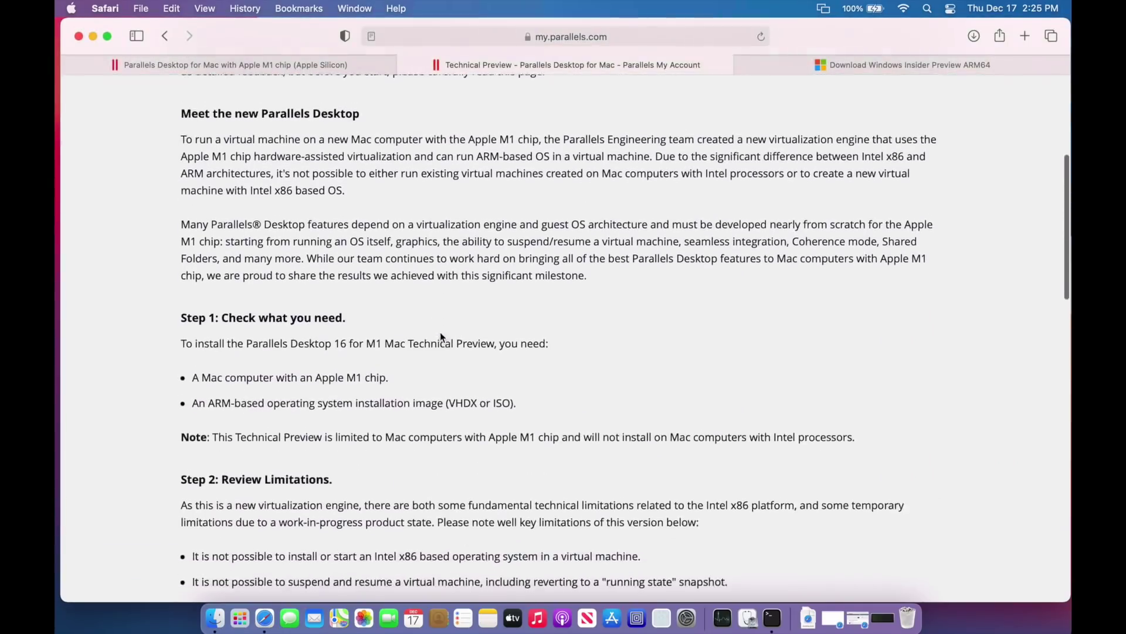
pyautogui.scroll(-1, 441, 334)
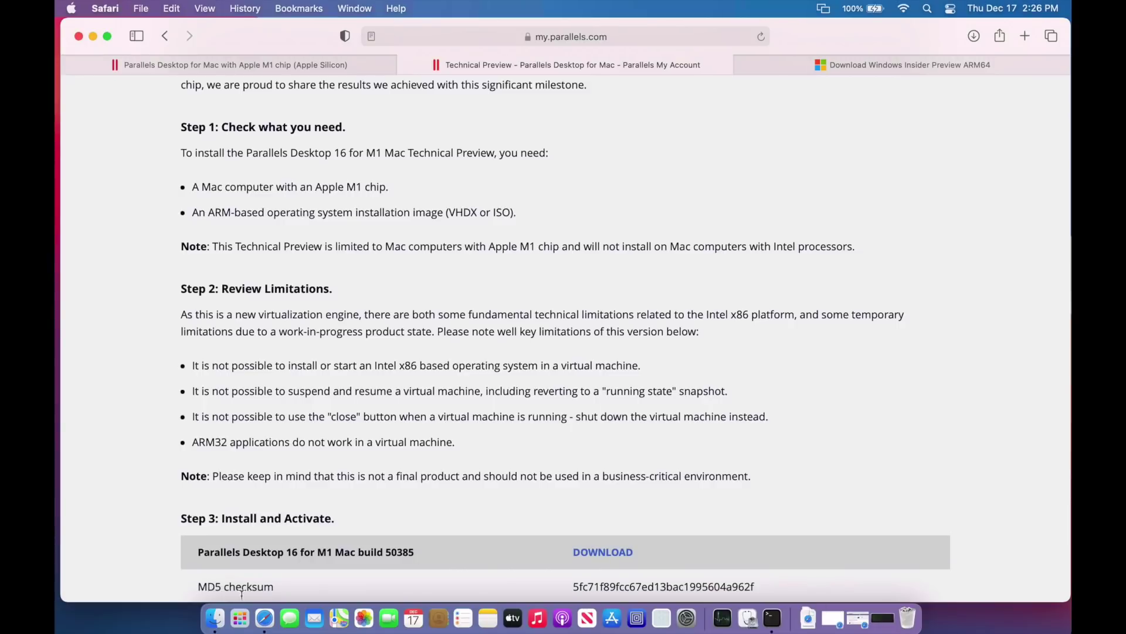
pyautogui.click(214, 617)
# Mount ParallelsDesktop-16.3.0-50385.dmg and launch its installer, confirming the downloaded-from-Internet warning
pyautogui.click(538, 309)
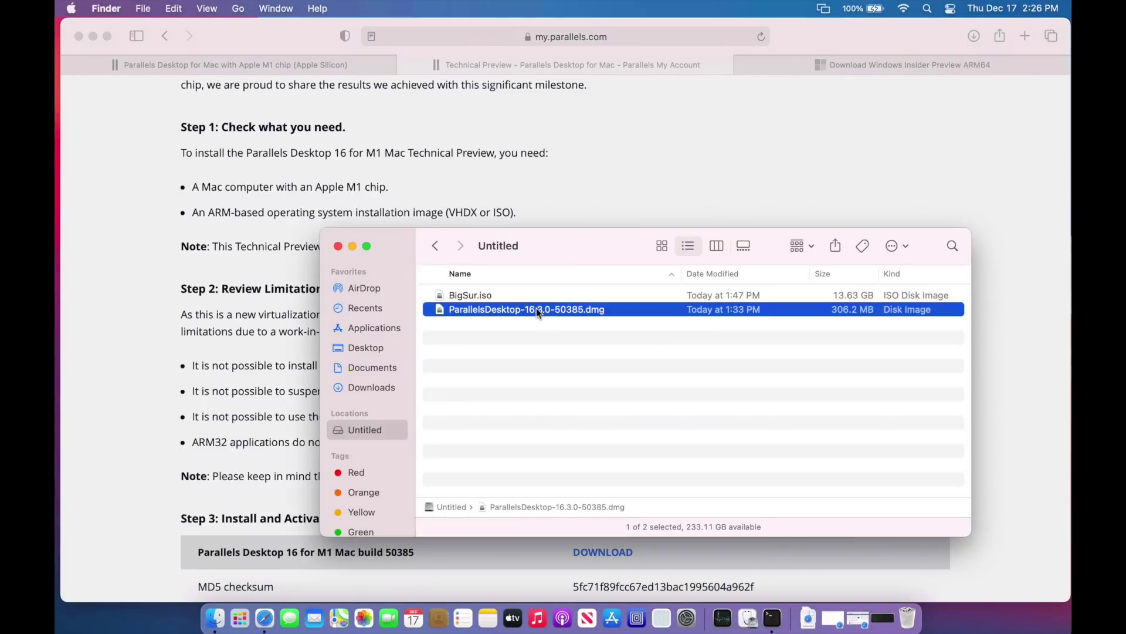
pyautogui.doubleClick(536, 308)
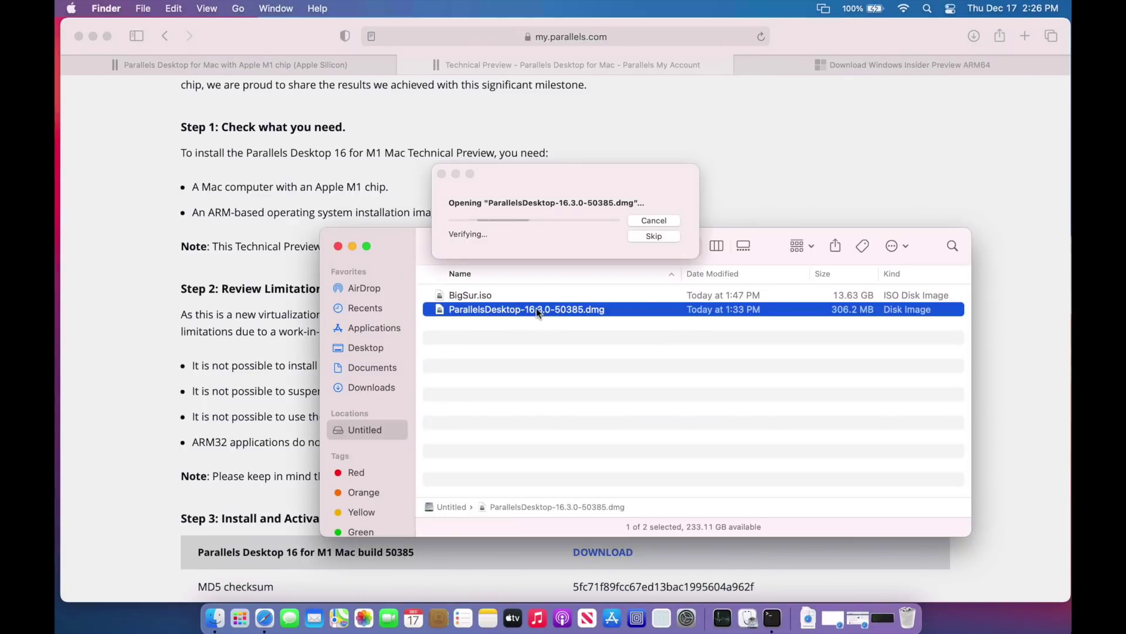
pyautogui.click(352, 247)
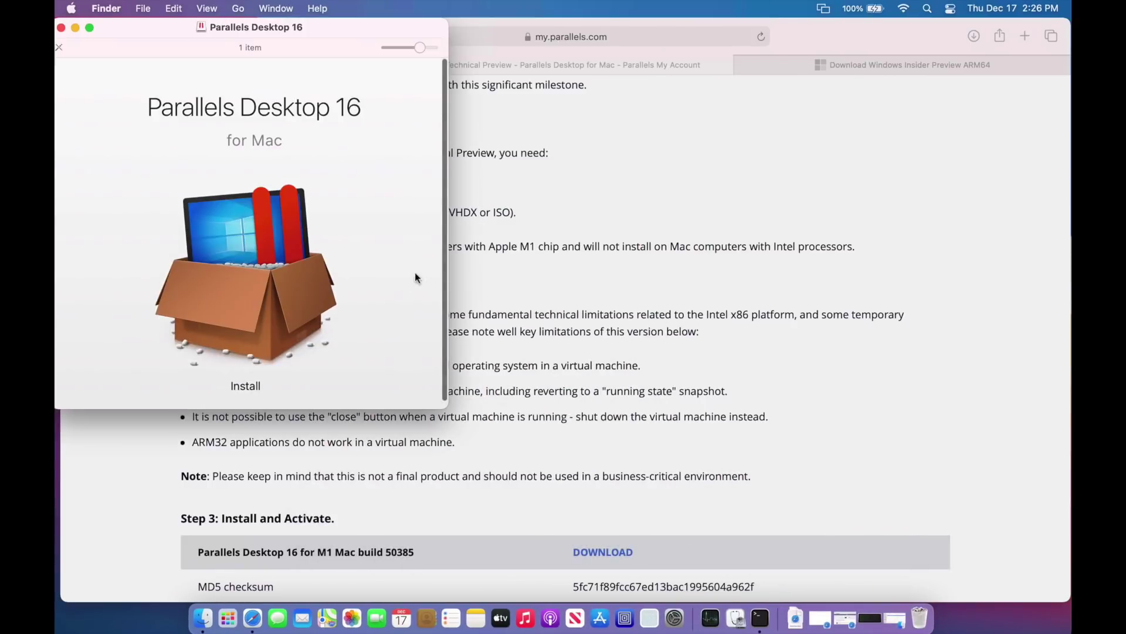
pyautogui.doubleClick(244, 280)
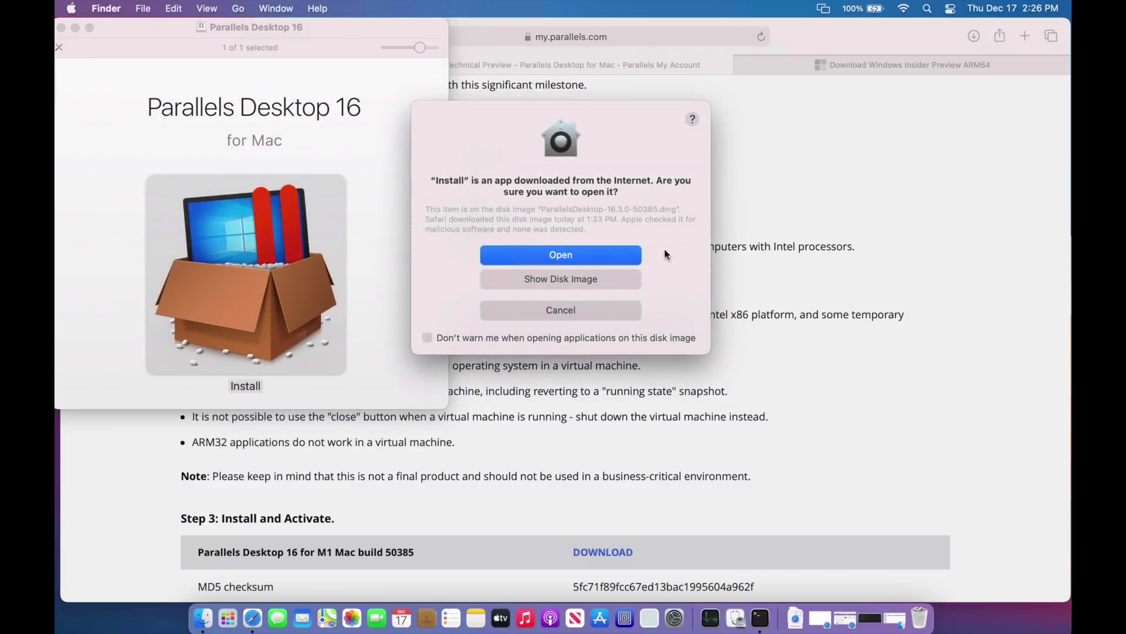
pyautogui.click(624, 253)
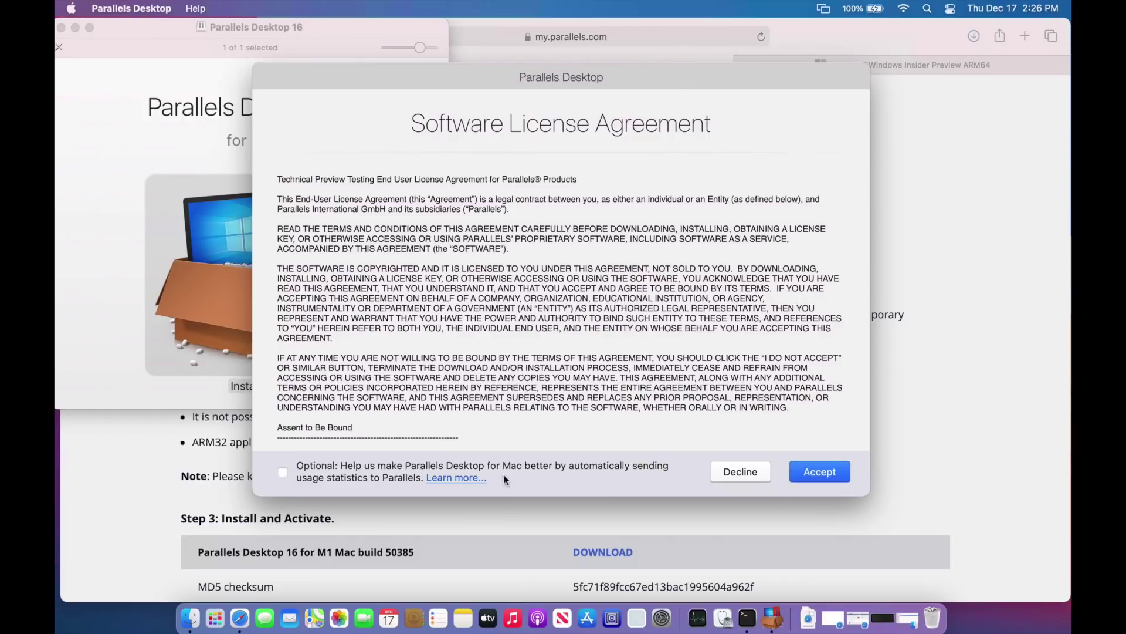
# Opt in to usage statistics, accept the licence agreement, and authorise installation with the administrator password
pyautogui.click(340, 483)
pyautogui.click(823, 473)
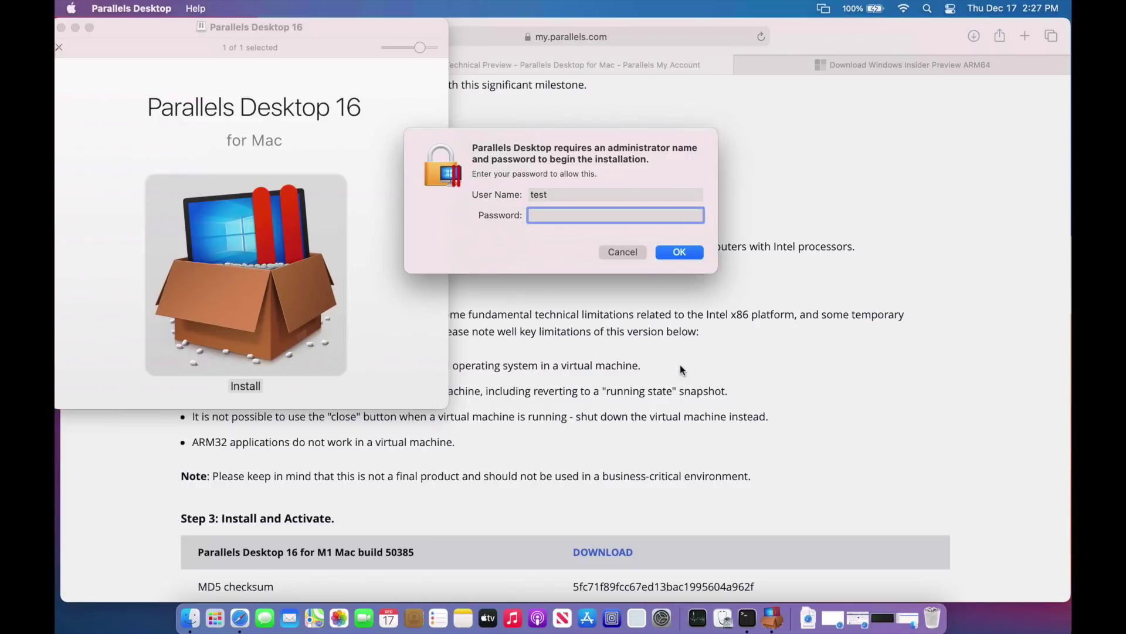
pyautogui.write('test')
pyautogui.press('Return')
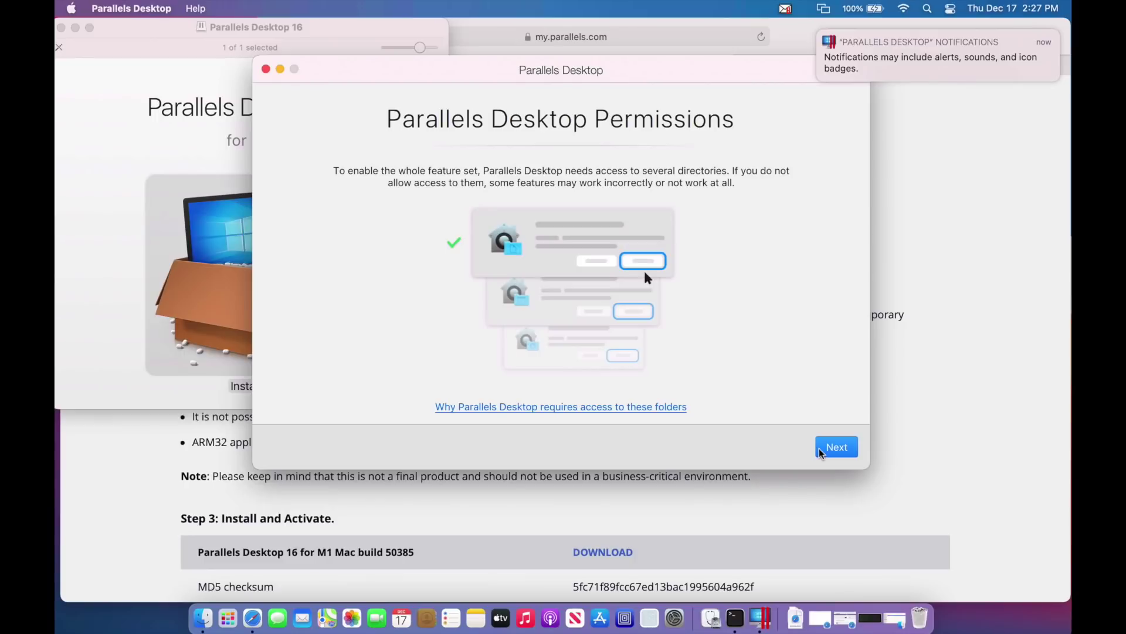
# Grant Parallels access to the Desktop, Documents and Downloads folders, then bring up System Preferences
pyautogui.click(836, 450)
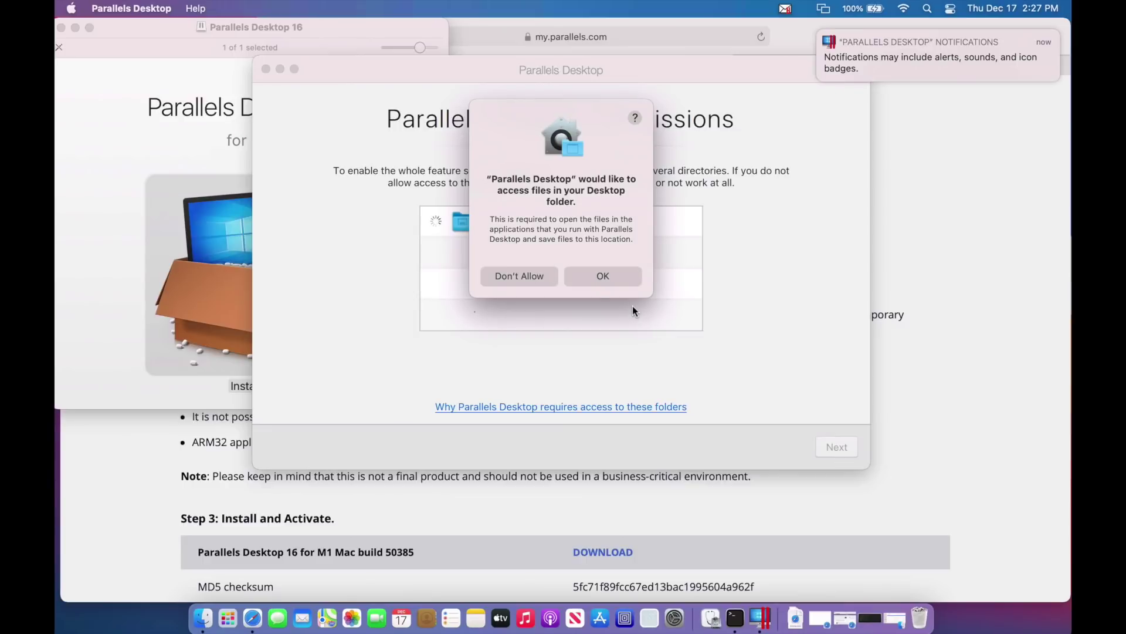
pyautogui.click(615, 280)
pyautogui.click(614, 281)
pyautogui.click(614, 291)
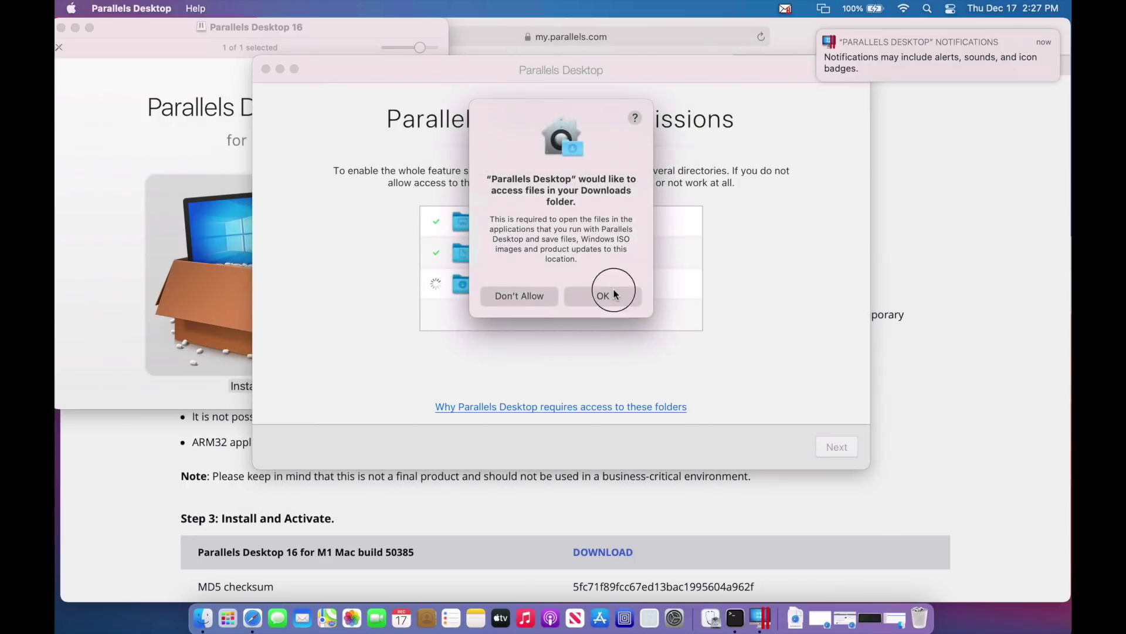
pyautogui.click(833, 447)
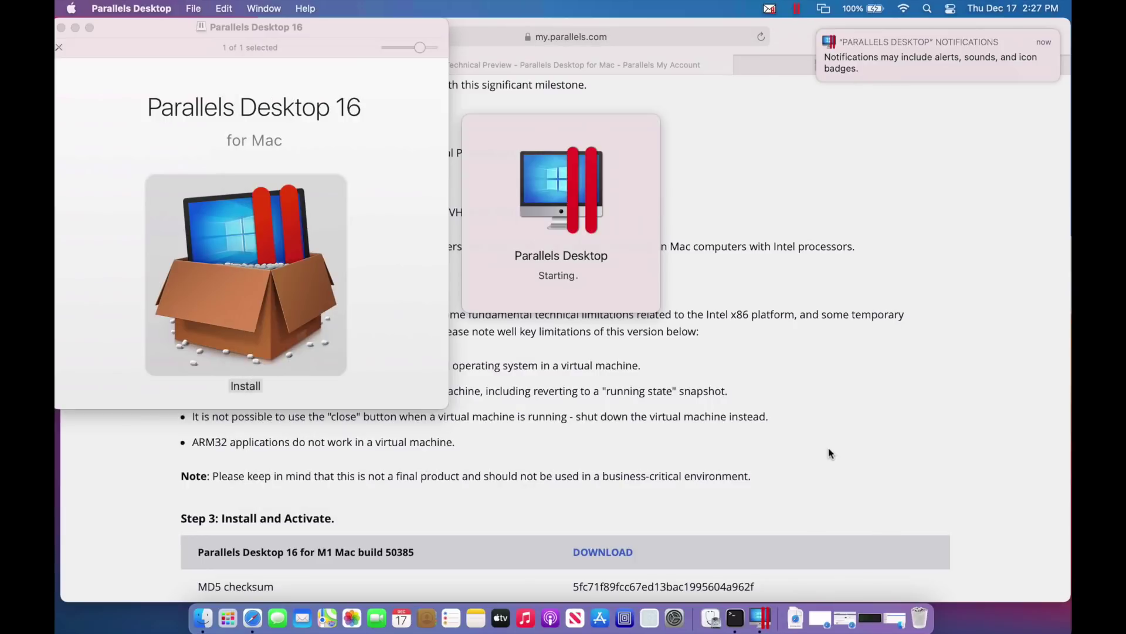
pyautogui.click(675, 618)
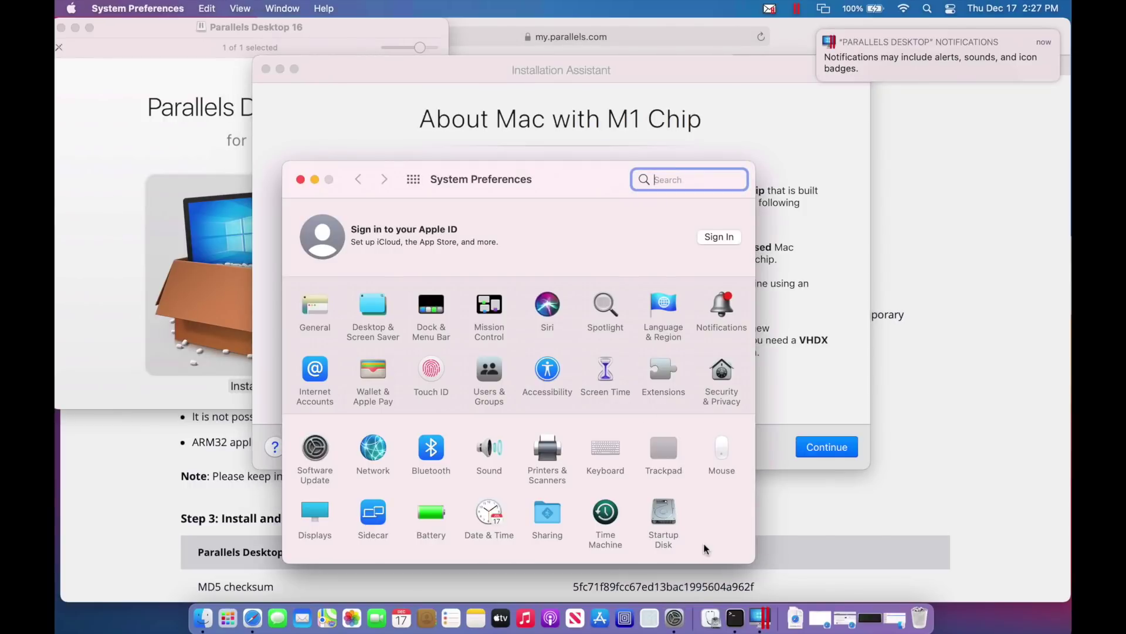
pyautogui.click(733, 401)
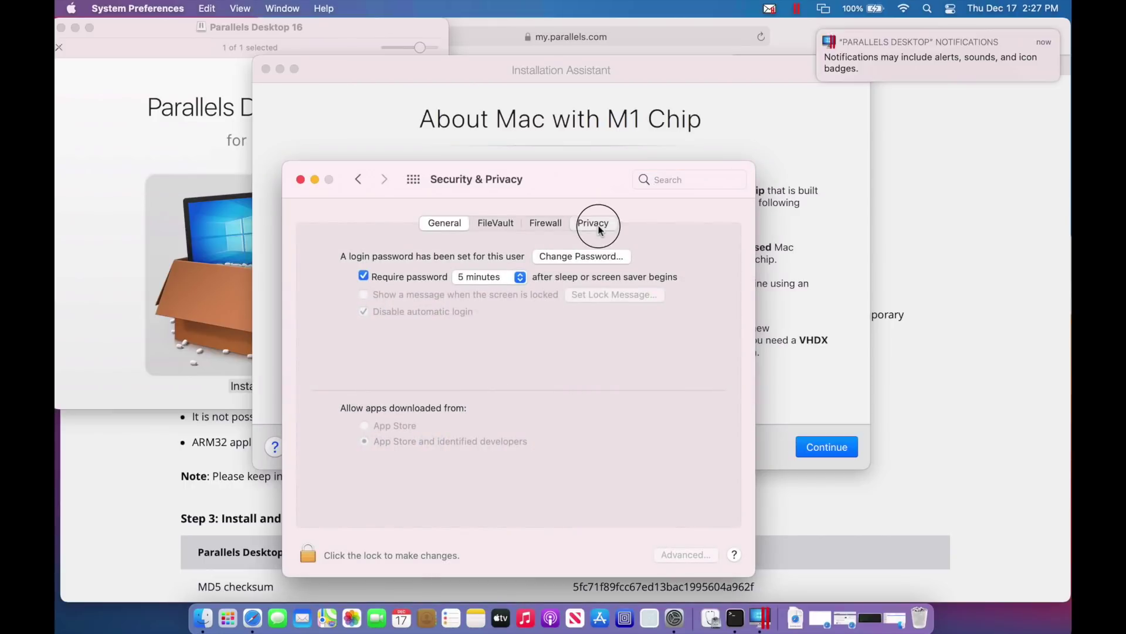
pyautogui.click(593, 223)
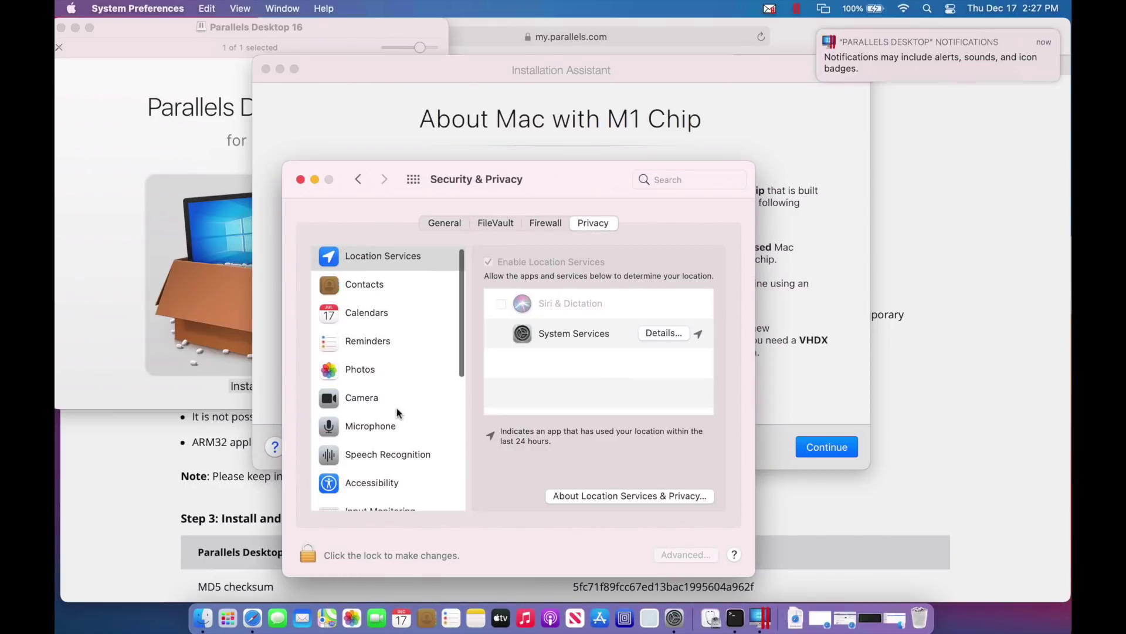
pyautogui.scroll(-5, 397, 411)
pyautogui.click(412, 418)
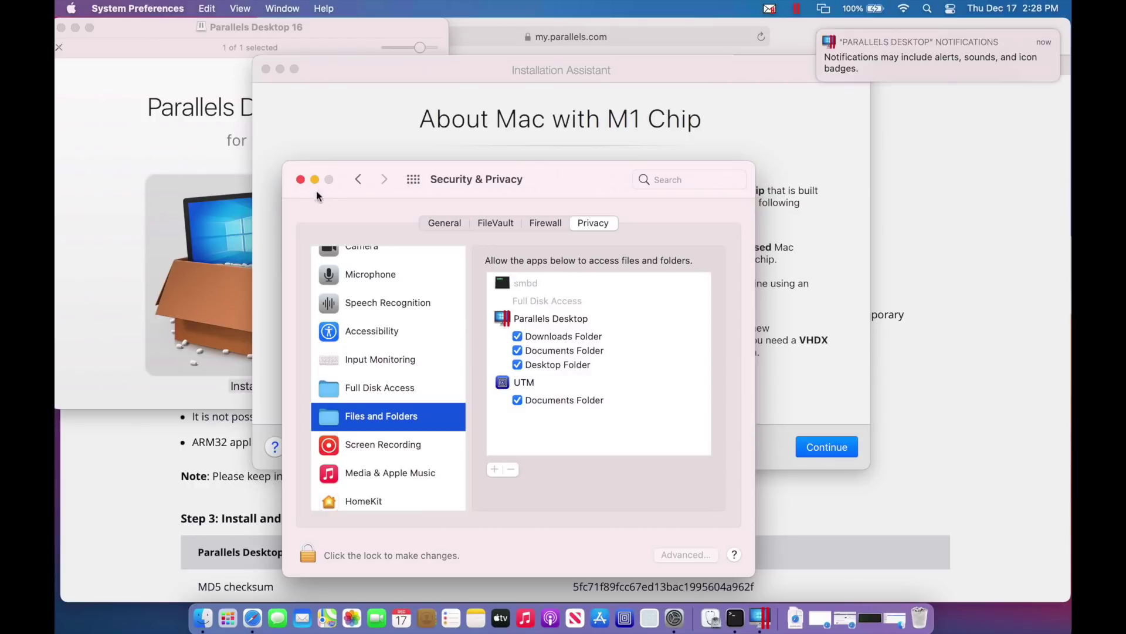
pyautogui.click(300, 179)
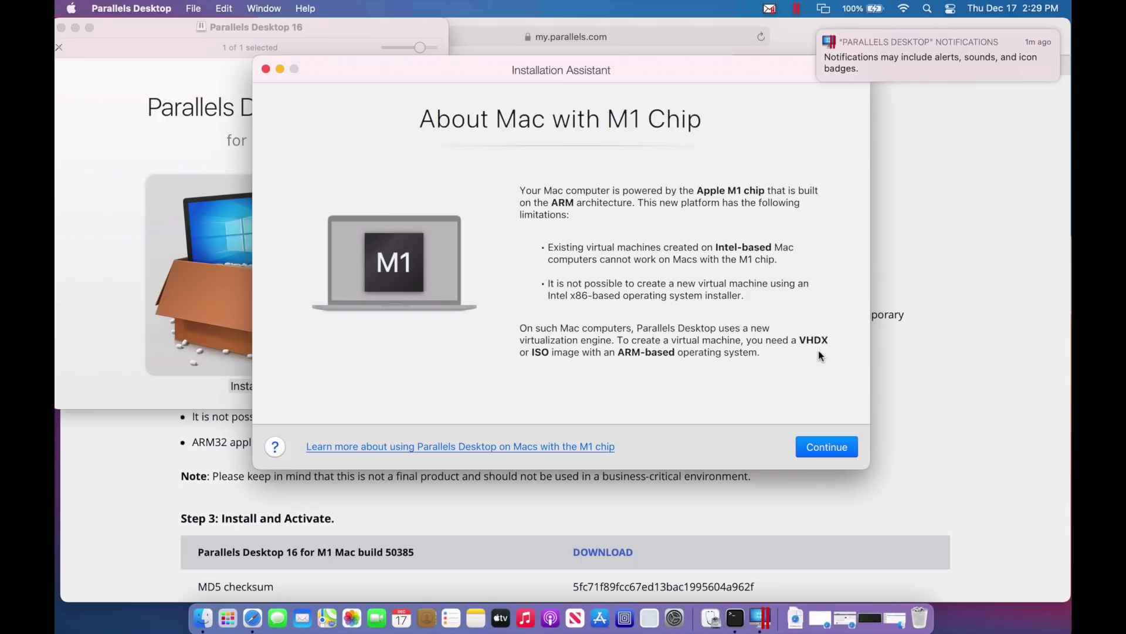
# Continue to the Create New screen listing the Windows10_InsiderPreview ARM64 20231 VHDX images
pyautogui.click(827, 447)
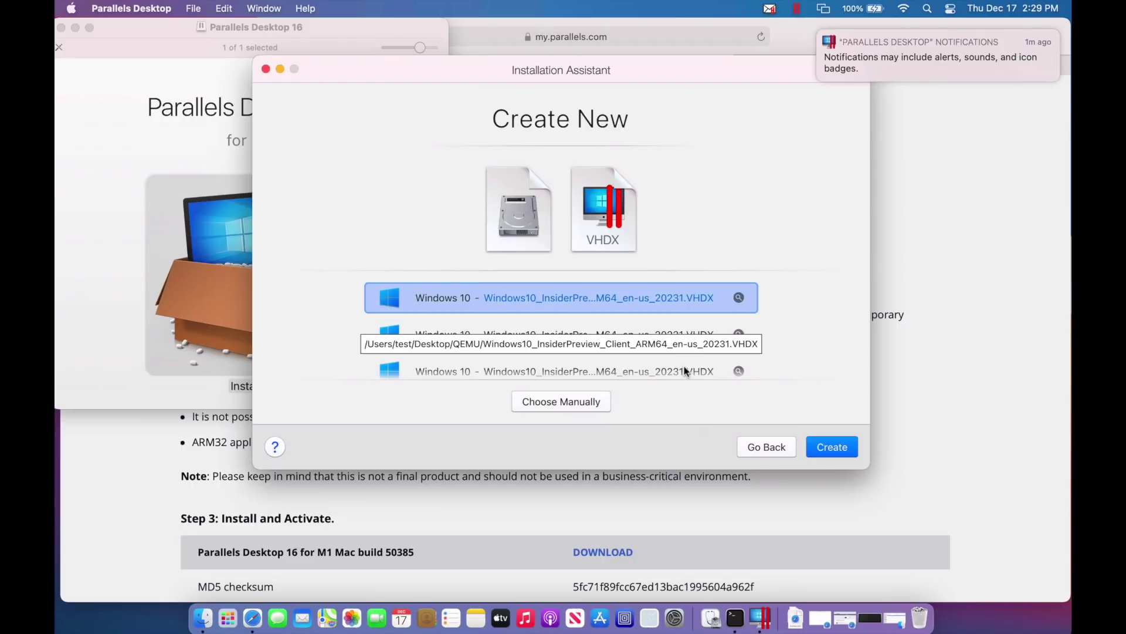
# Manually select the Windows 10 VHDX file from the Desktop's VM New folder as the installation image
pyautogui.click(558, 403)
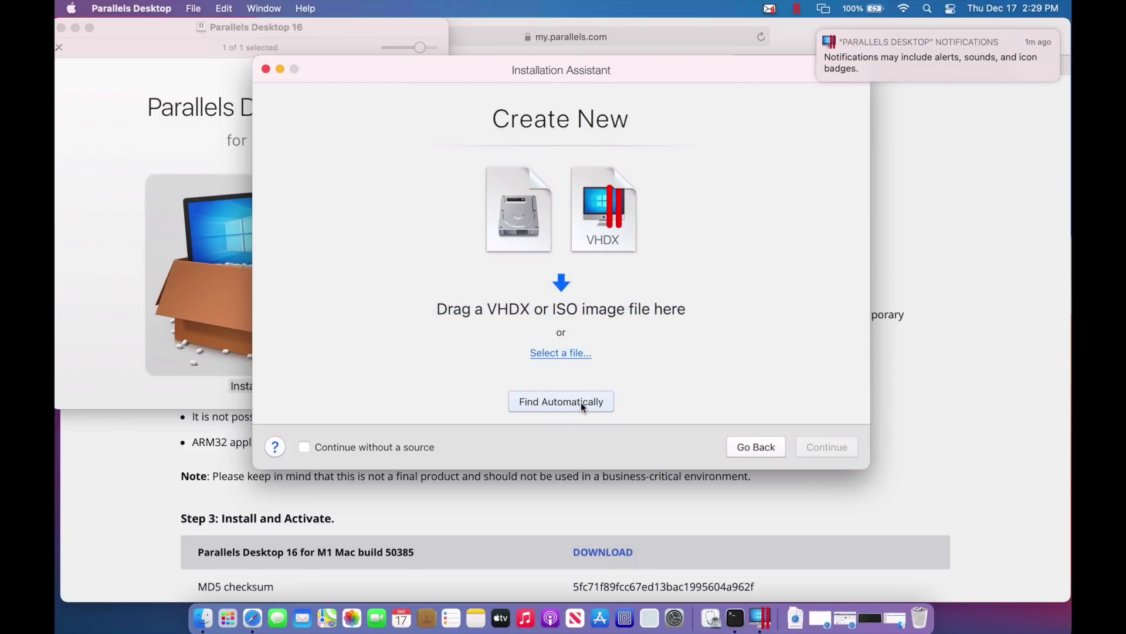
pyautogui.click(566, 354)
pyautogui.click(351, 166)
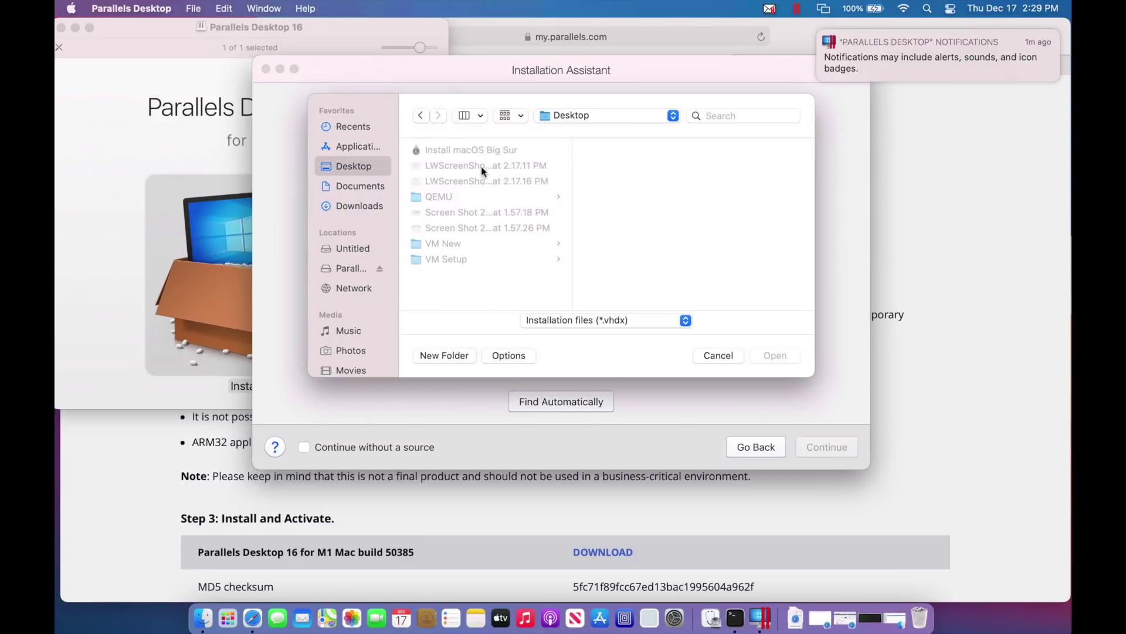
pyautogui.click(468, 260)
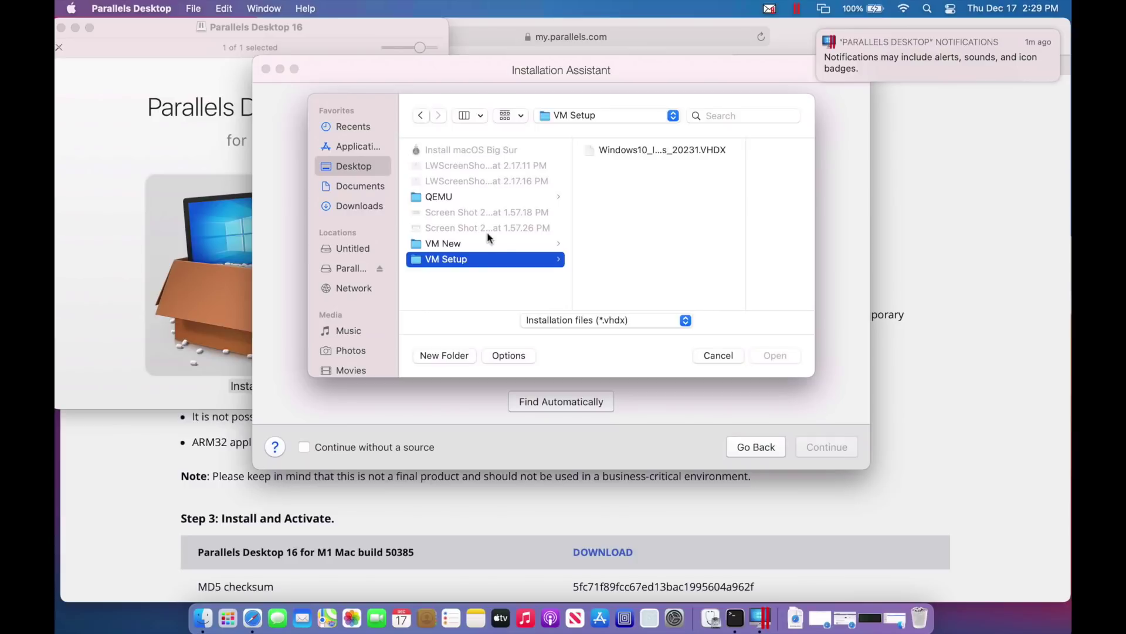
pyautogui.click(482, 244)
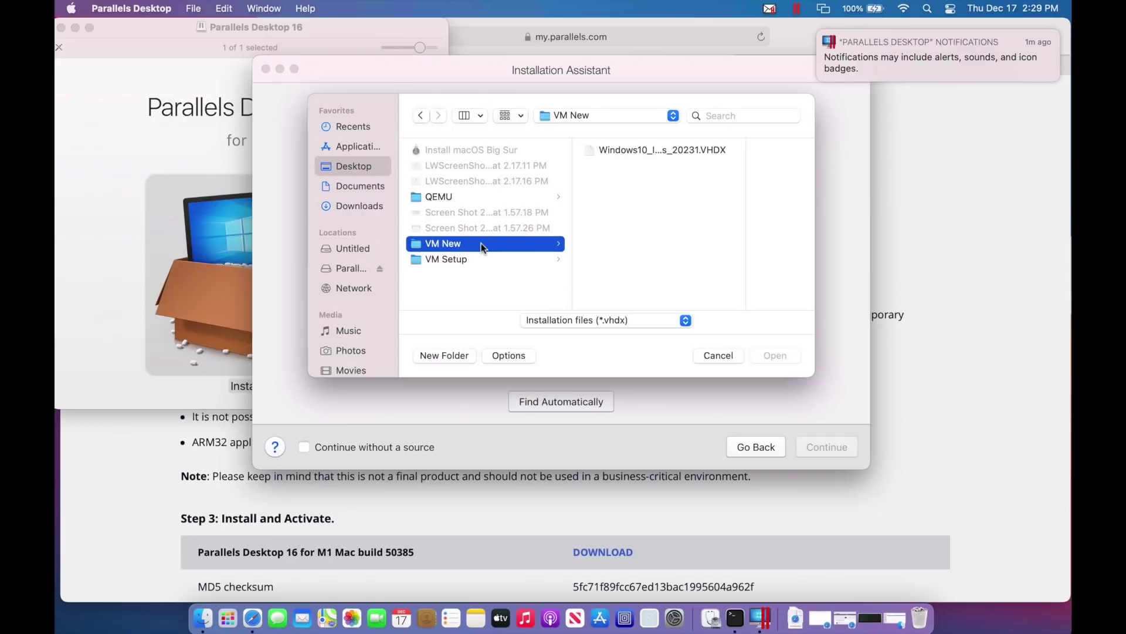
pyautogui.click(661, 152)
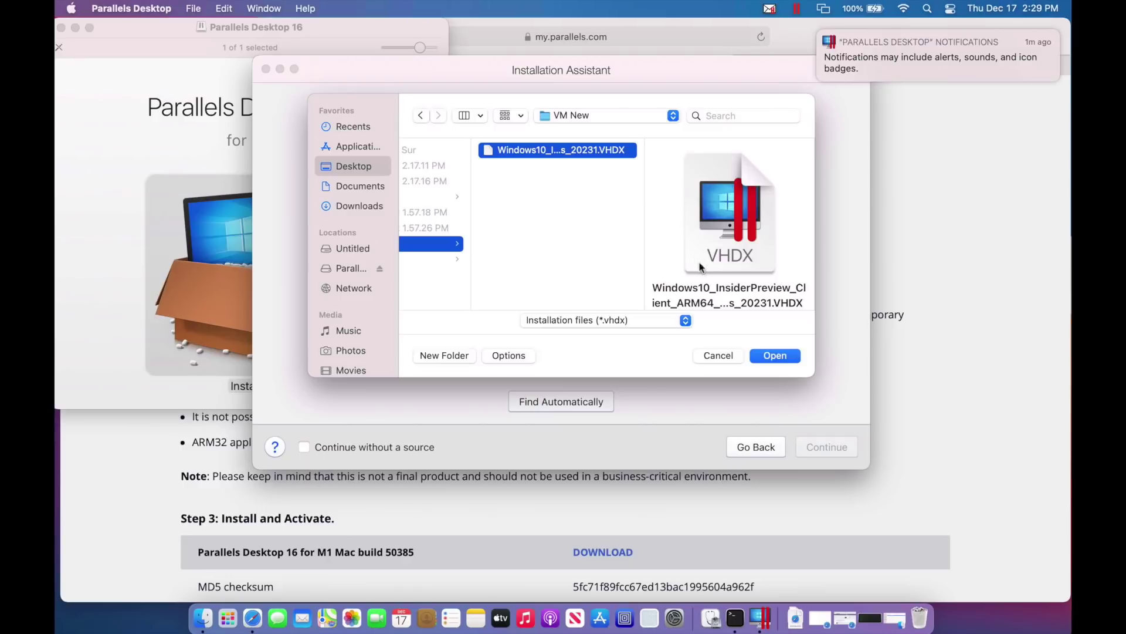
pyautogui.click(774, 356)
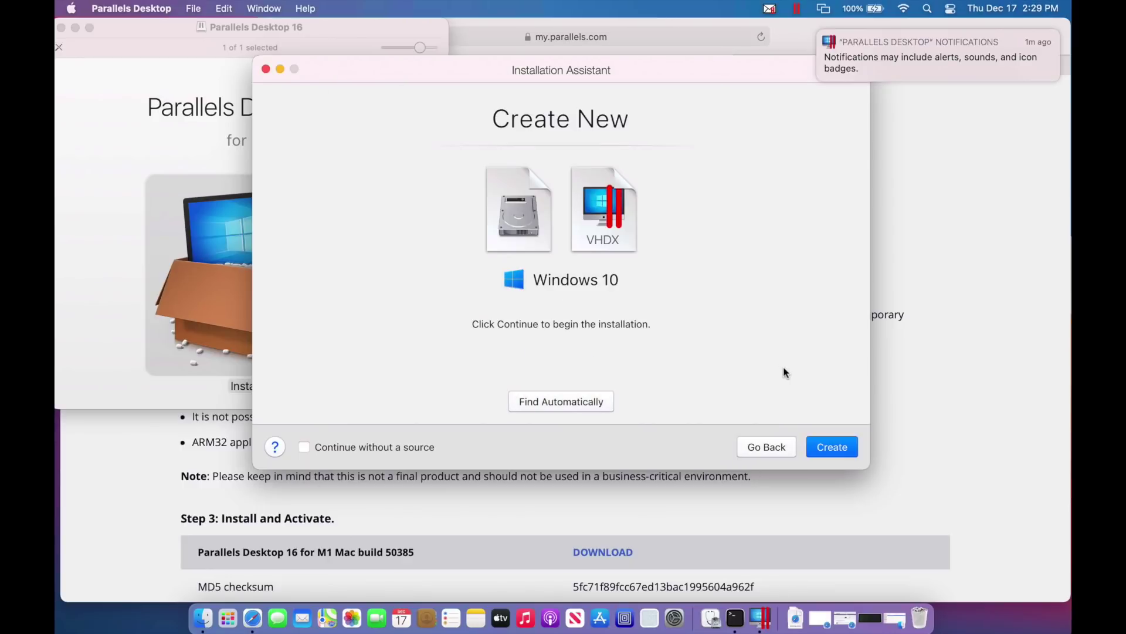
# Start creating the Windows 10 VM, then switch to Safari's Windows Insider Preview ARM64 download page
pyautogui.click(831, 447)
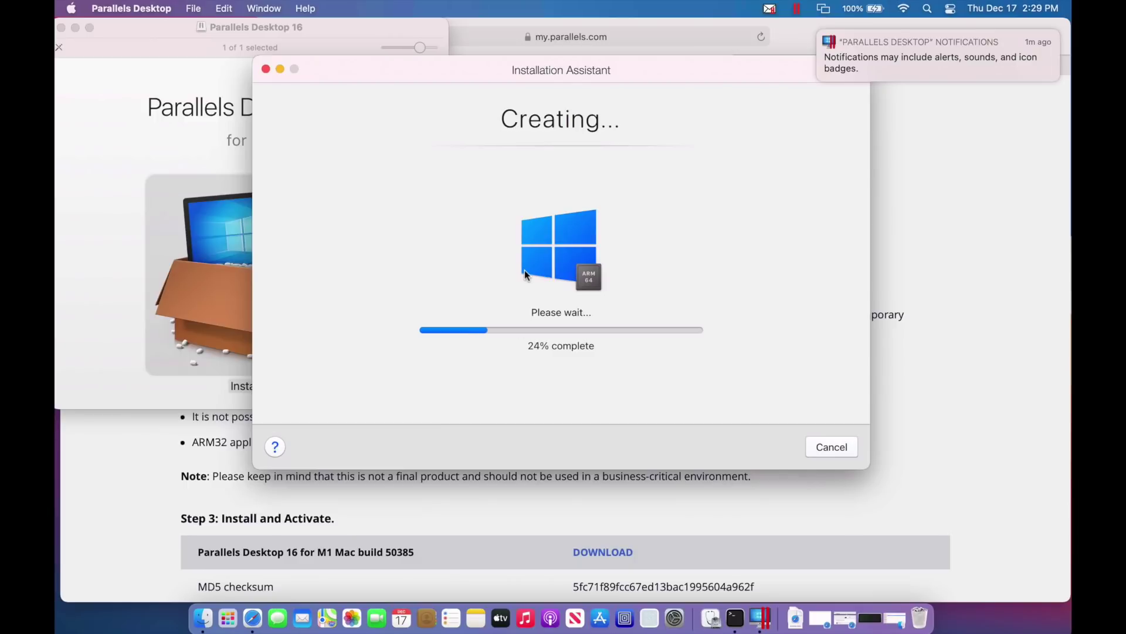
pyautogui.click(905, 131)
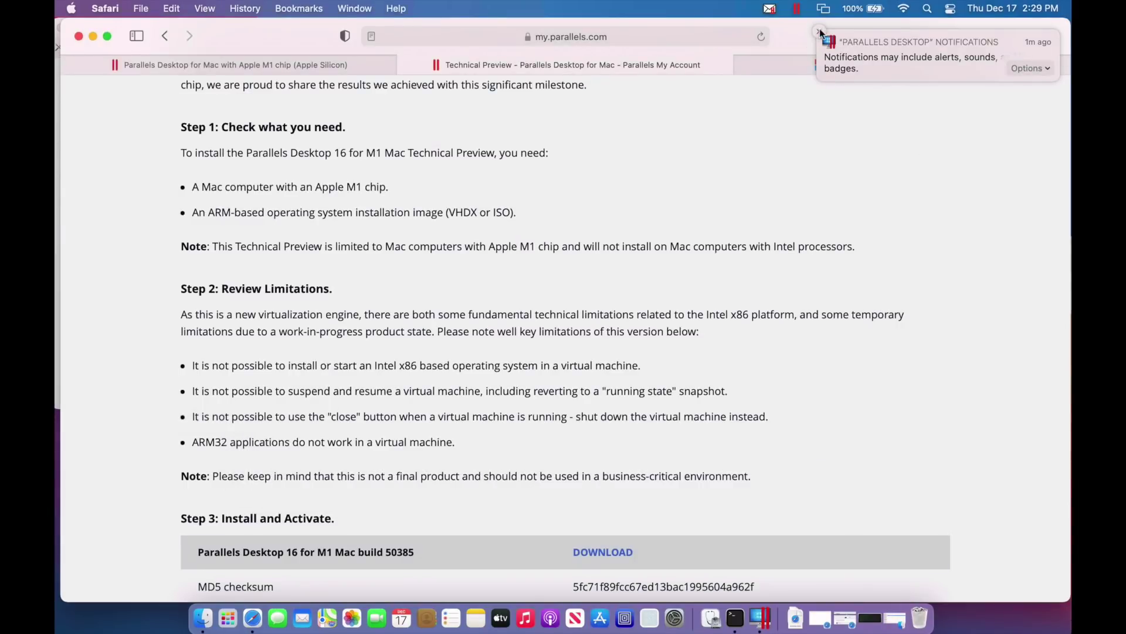
pyautogui.click(820, 31)
pyautogui.click(871, 65)
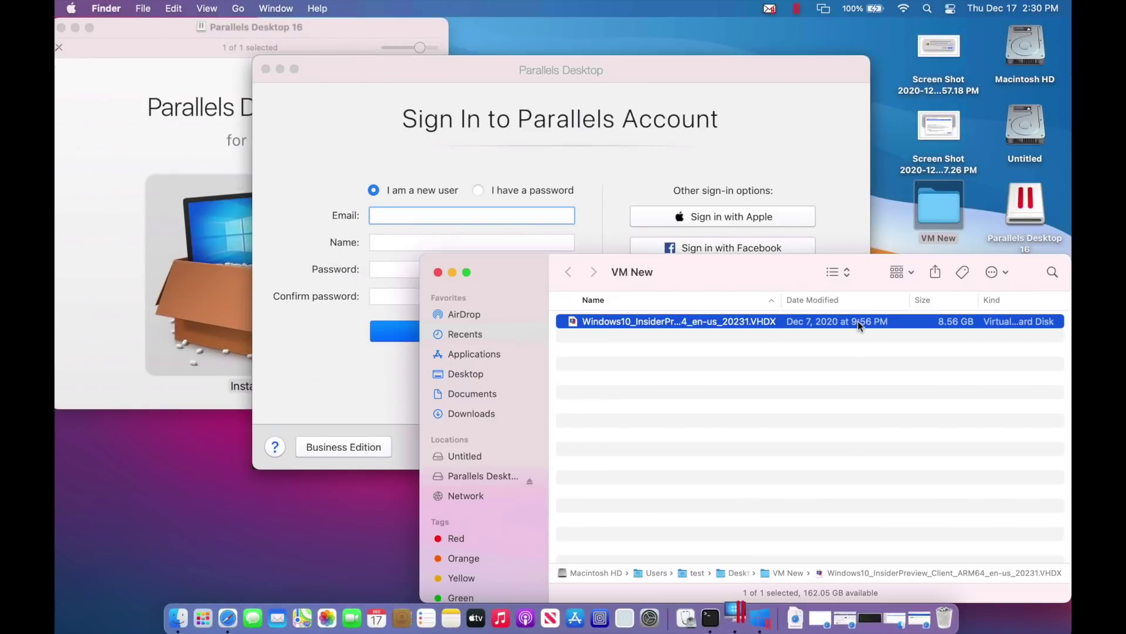
# Close the VM New folder, sign in to the Parallels account, and return to Safari's Parallels M1 page
pyautogui.click(439, 274)
pyautogui.click(643, 69)
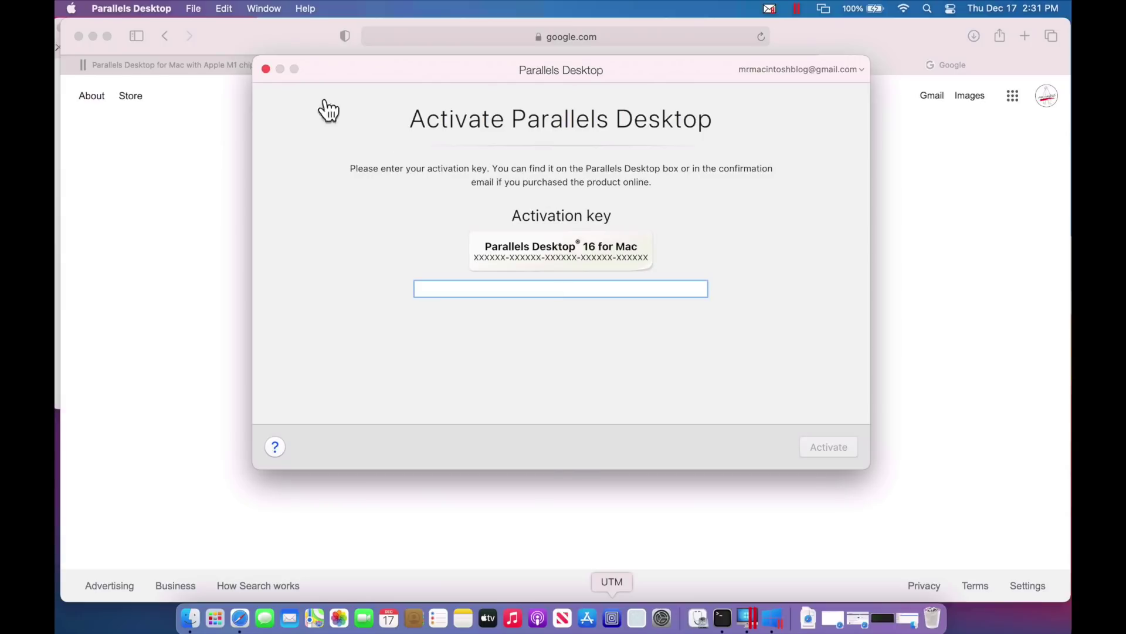
pyautogui.click(221, 68)
pyautogui.click(217, 65)
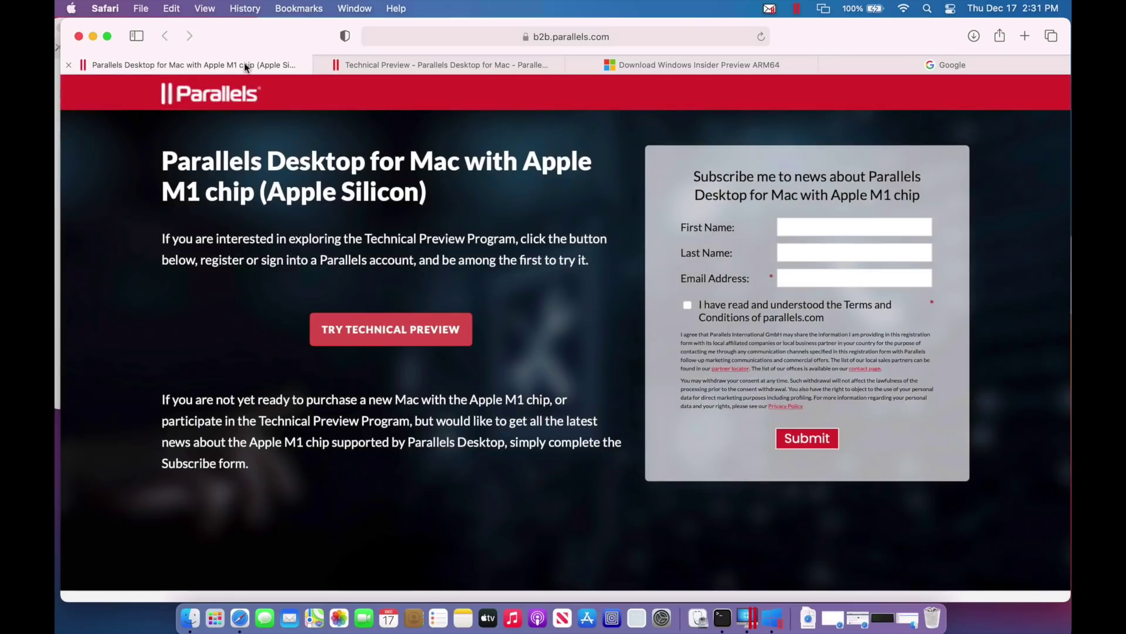
# Get the activation key from the Technical Preview page, then deny Parallels camera access
pyautogui.click(435, 71)
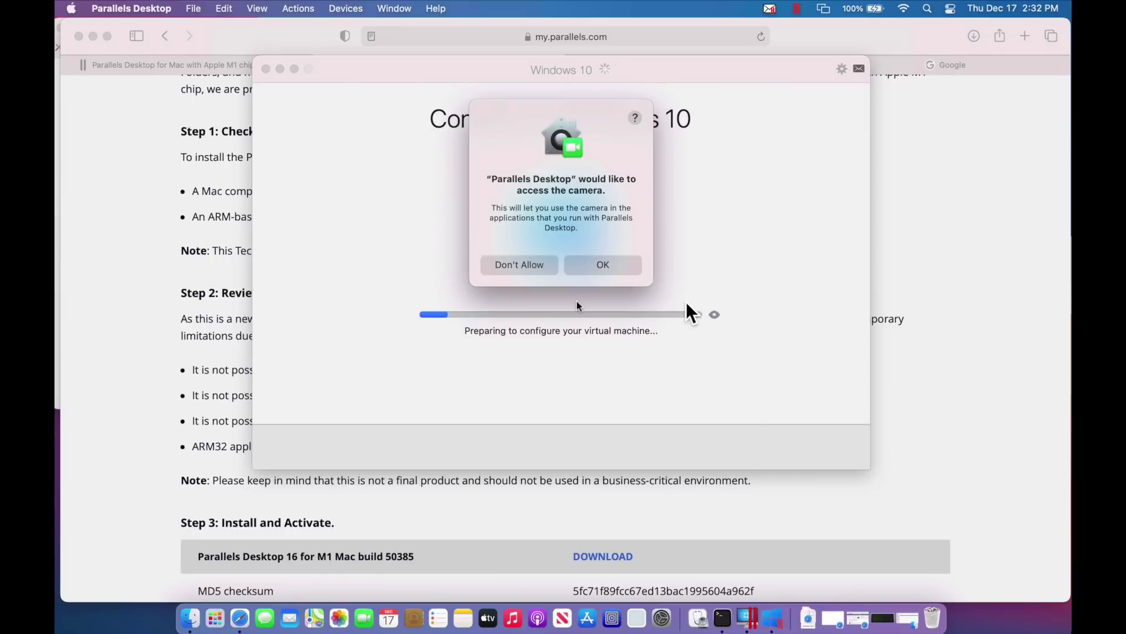
pyautogui.click(541, 265)
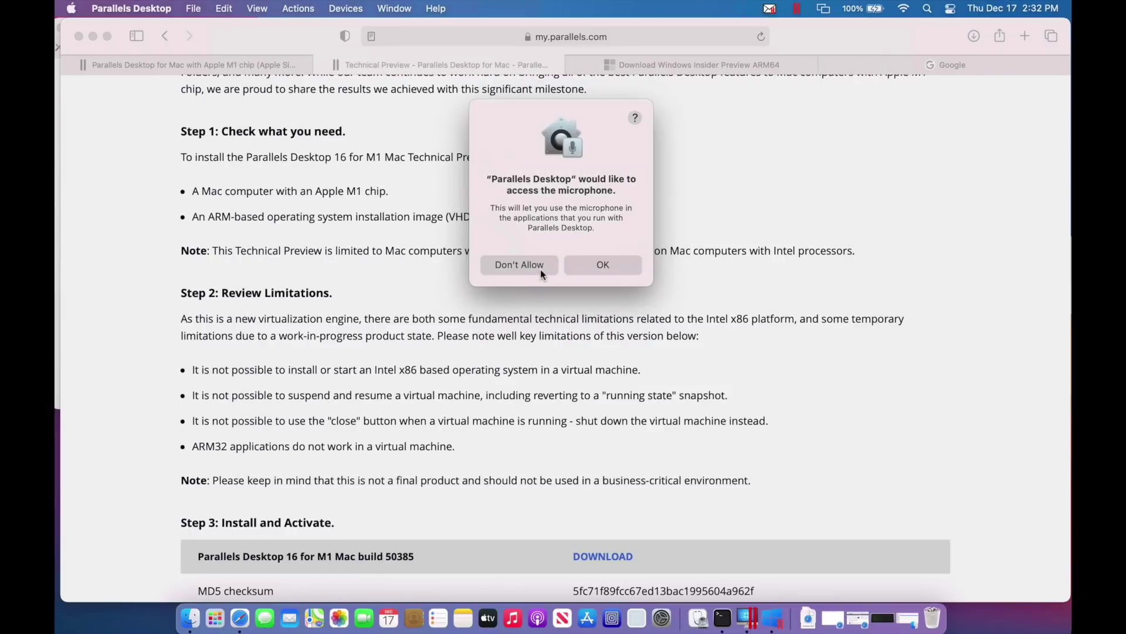
# Deny microphone access and let Windows 10 configure until the Hi there setup screen appears
pyautogui.click(540, 267)
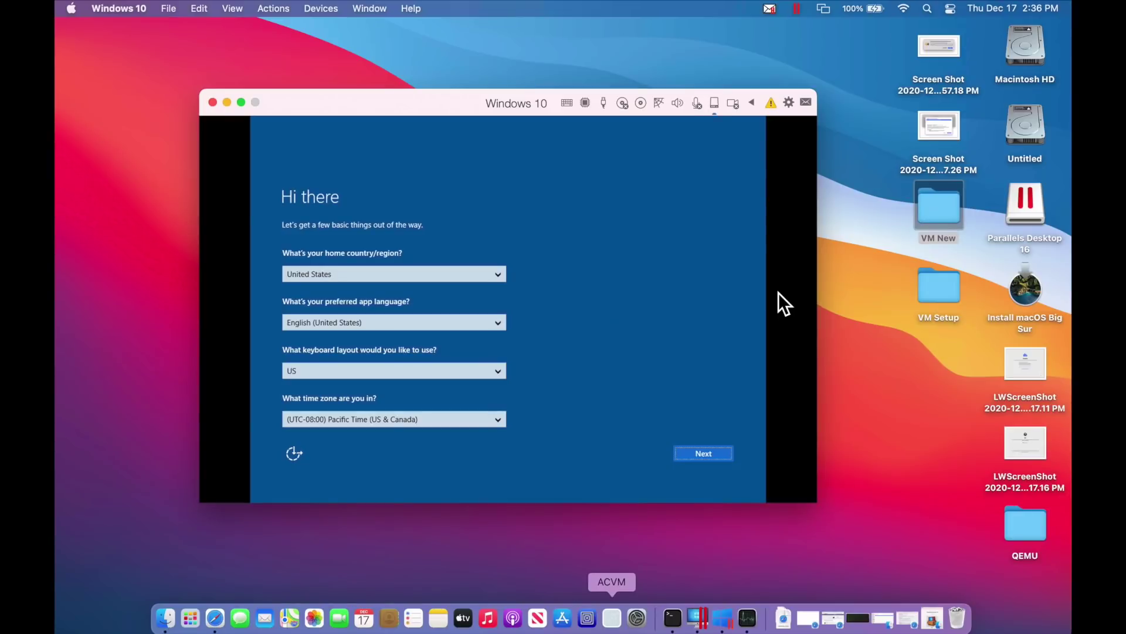
# Switch the Windows 10 VM to full screen, then take it back out to a window
pyautogui.doubleClick(427, 114)
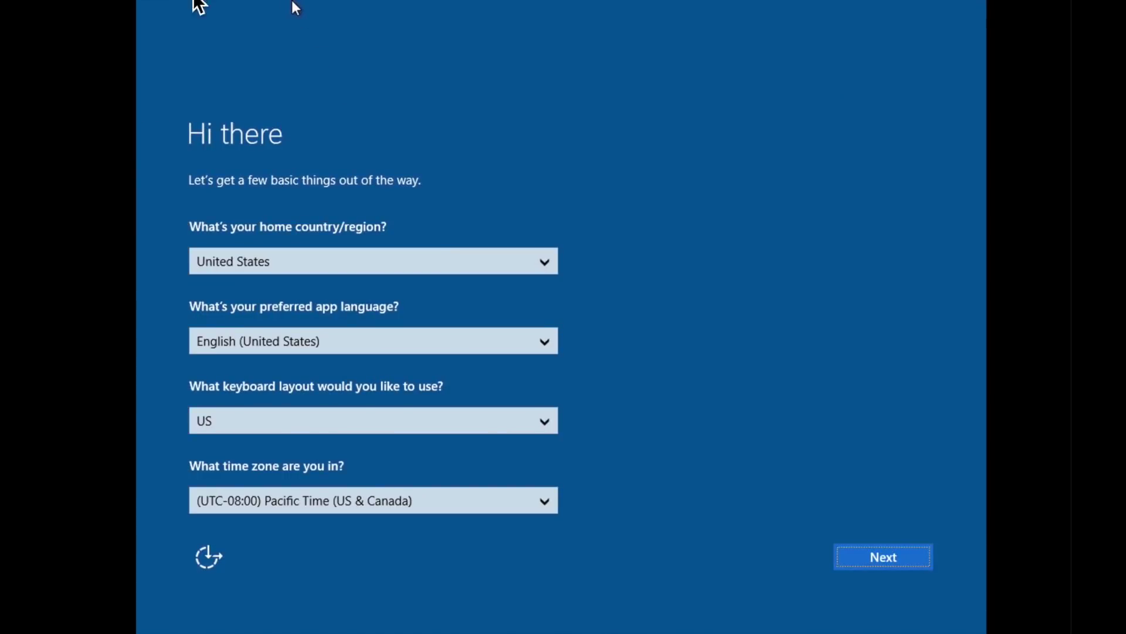
pyautogui.moveTo(179, 2)
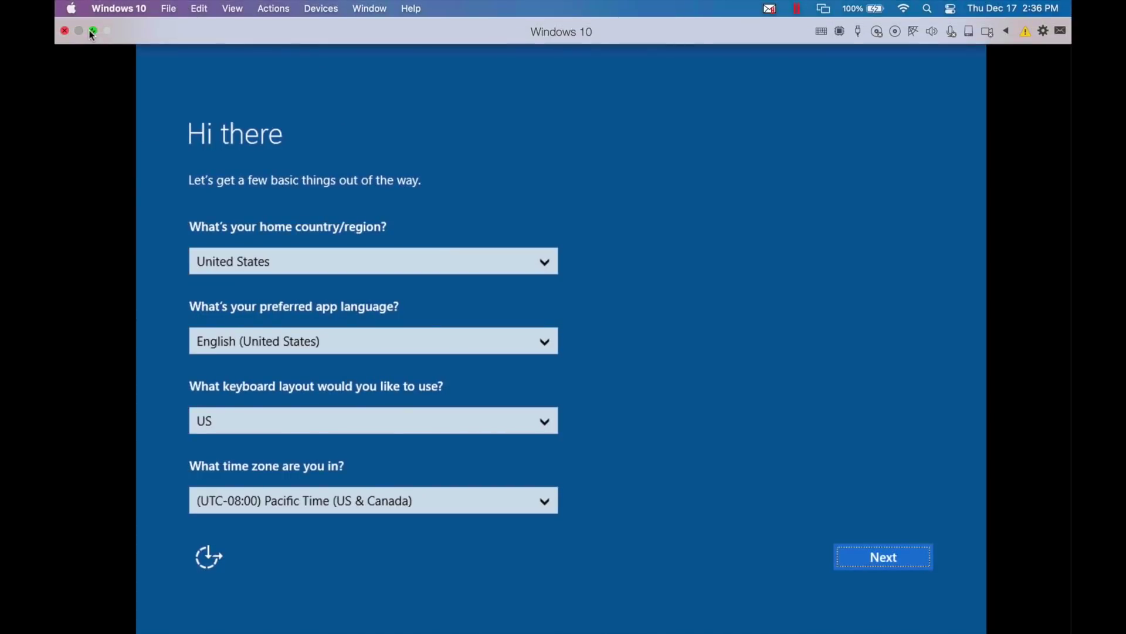
pyautogui.click(90, 30)
# Move the VM window toward the top left, enlarge it, and shift it to the right
pyautogui.moveTo(324, 101); pyautogui.dragTo(158, 26)
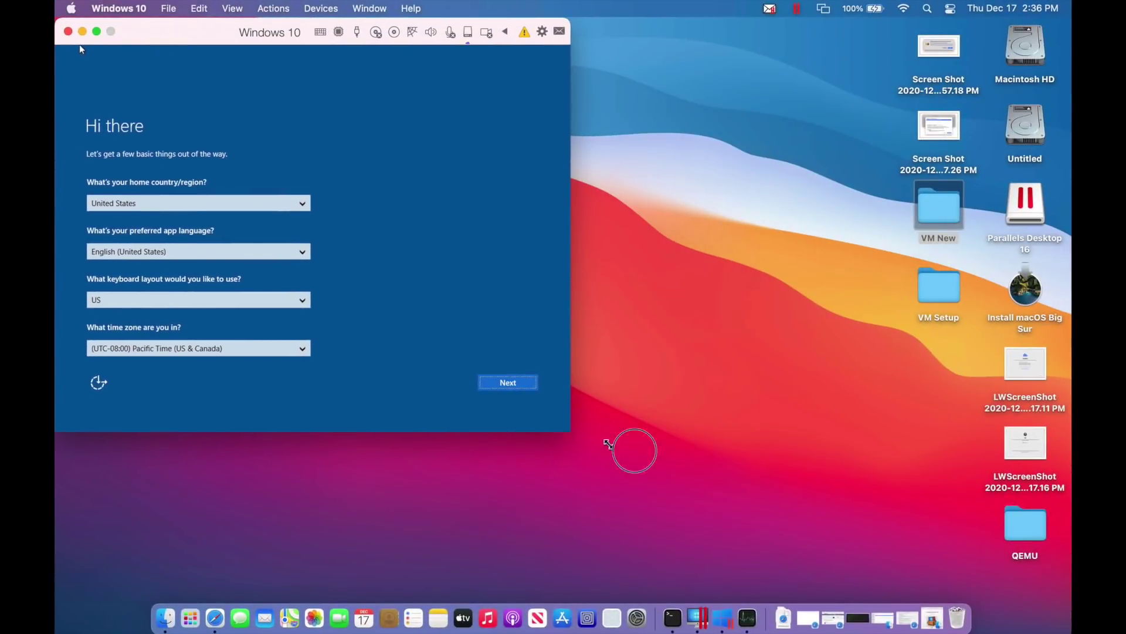
pyautogui.moveTo(608, 444); pyautogui.dragTo(798, 598)
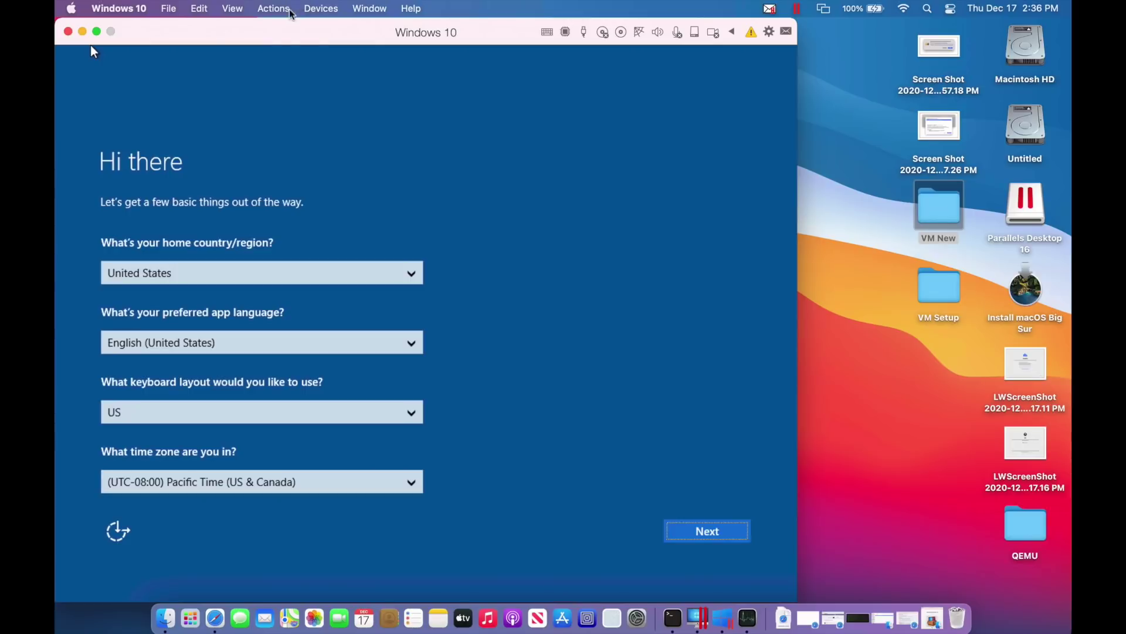
pyautogui.moveTo(286, 30); pyautogui.dragTo(428, 30)
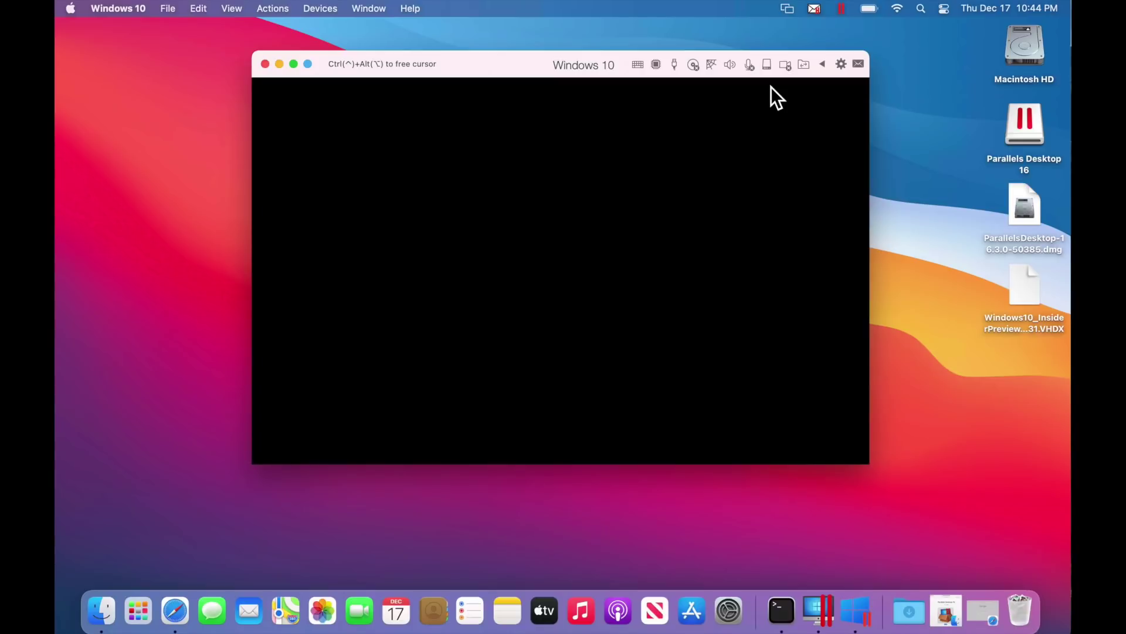
# Check the Actions menu for Reinstall Parallels Tools, find it greyed out, and close the menu
pyautogui.click(280, 15)
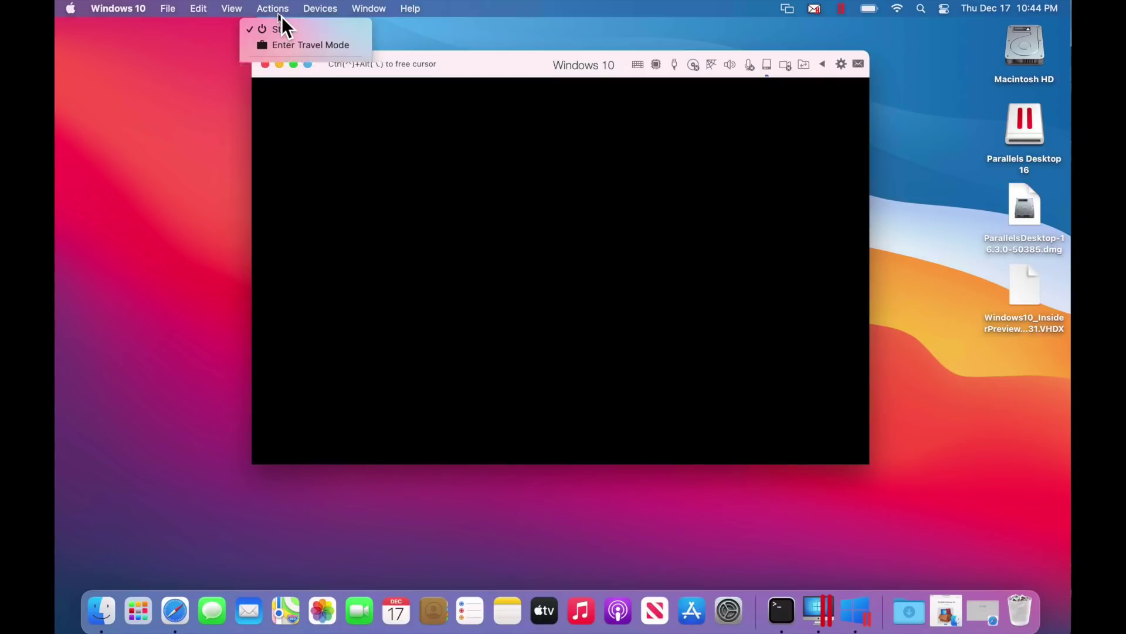
pyautogui.click(282, 17)
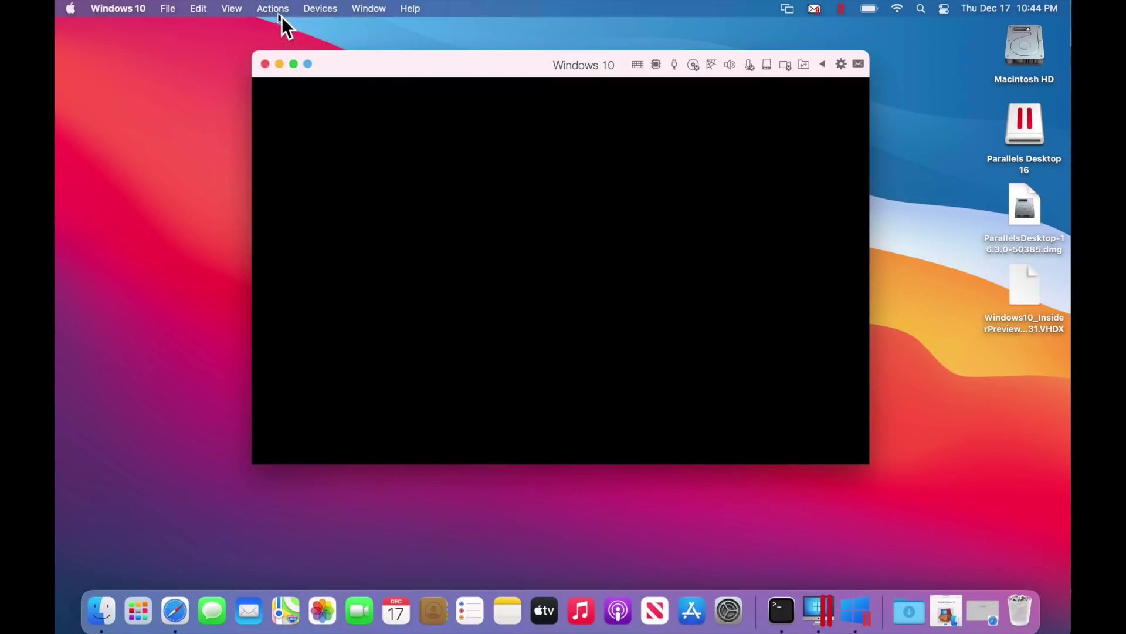
pyautogui.click(281, 16)
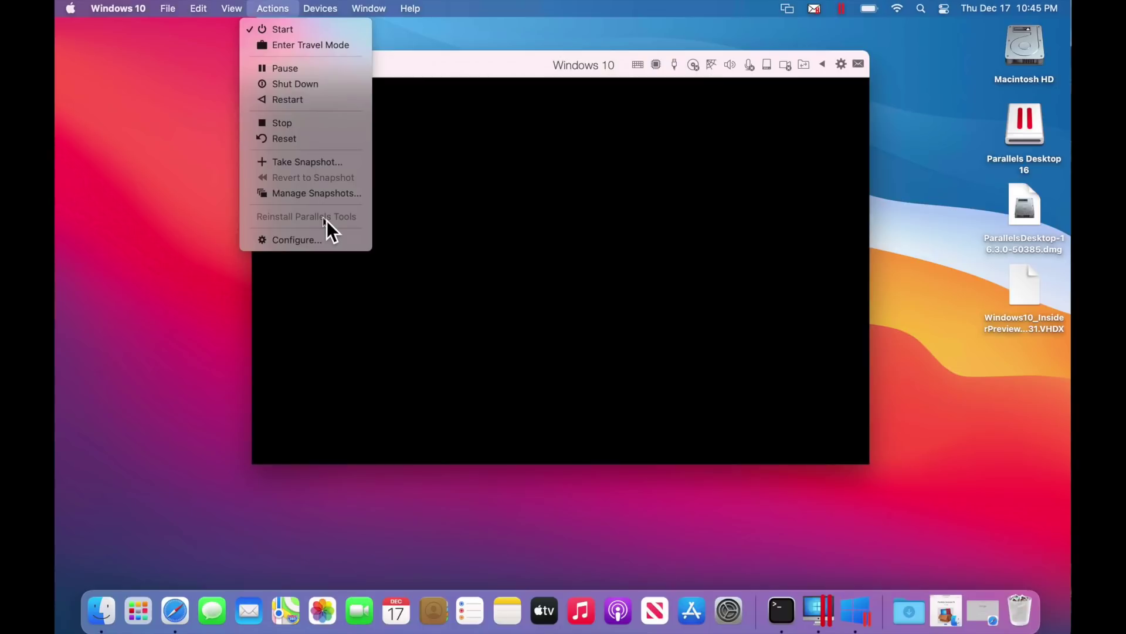
pyautogui.click(530, 83)
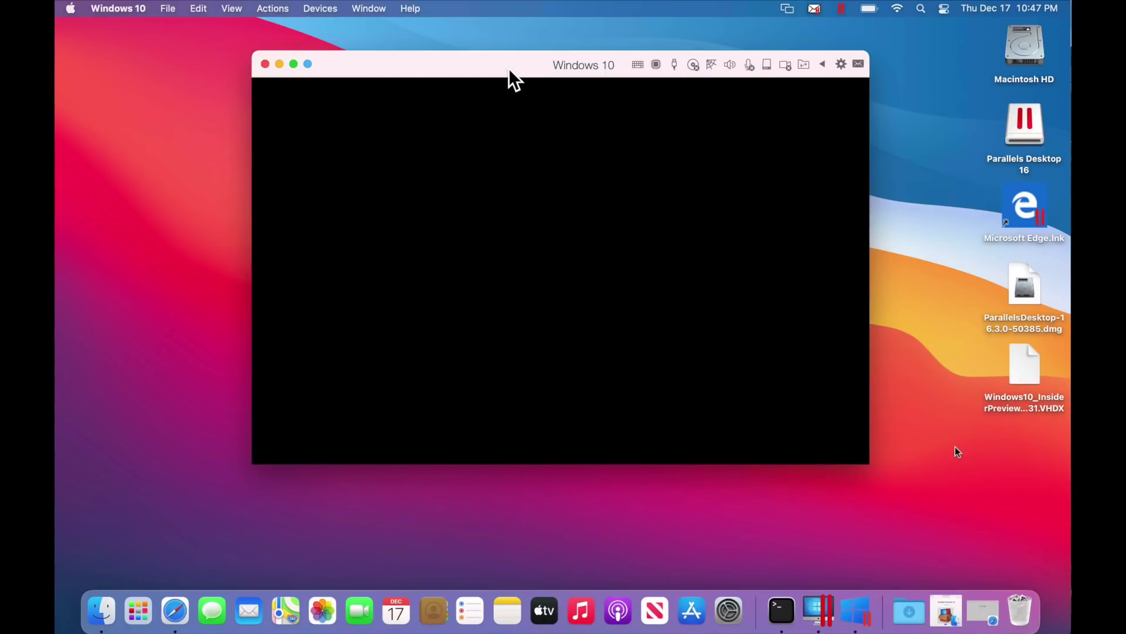
# Move the VM window up and left and enlarge it while Windows boots
pyautogui.click(486, 60)
pyautogui.moveTo(498, 63); pyautogui.dragTo(463, 47)
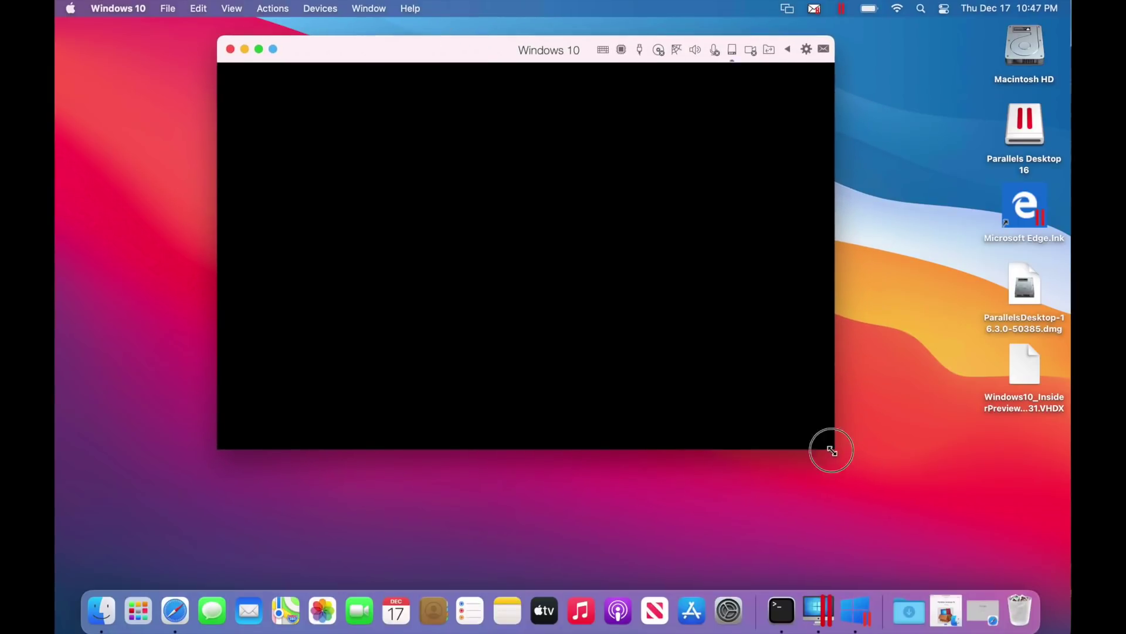
pyautogui.moveTo(832, 449); pyautogui.dragTo(920, 532)
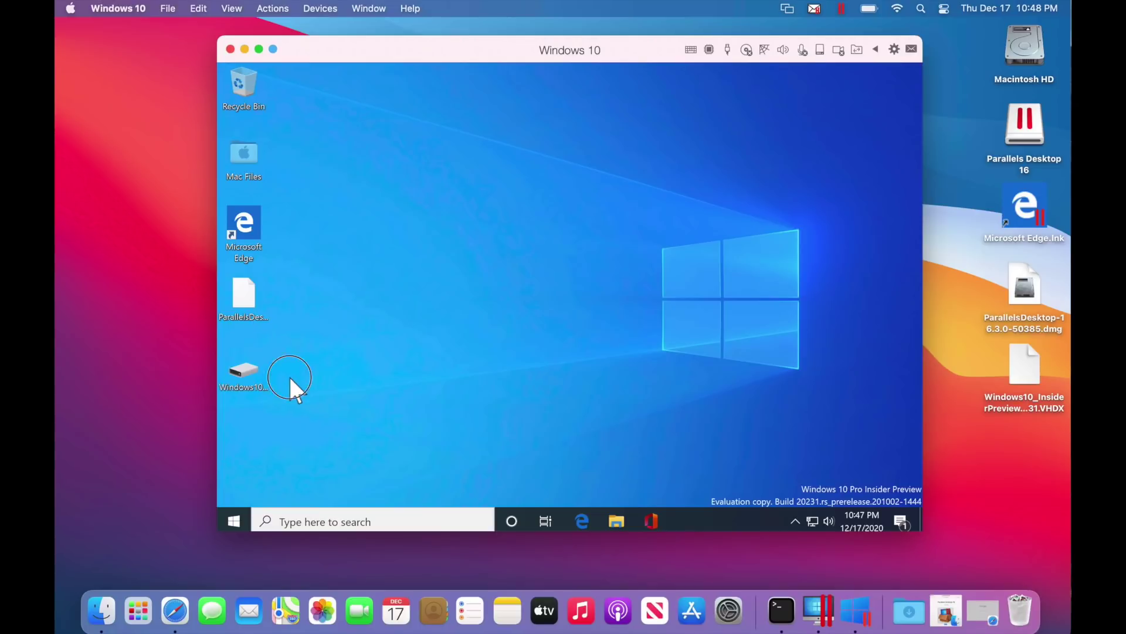
# Choose Reinstall Parallels Tools from the Actions menu and confirm the reinstall
pyautogui.click(272, 8)
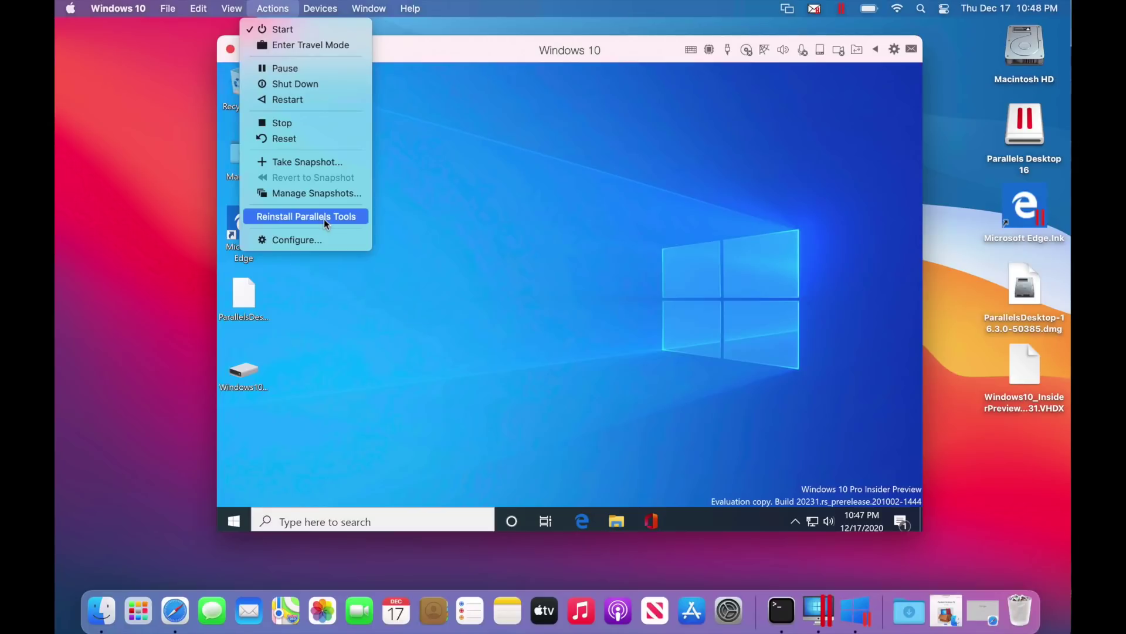
pyautogui.click(324, 220)
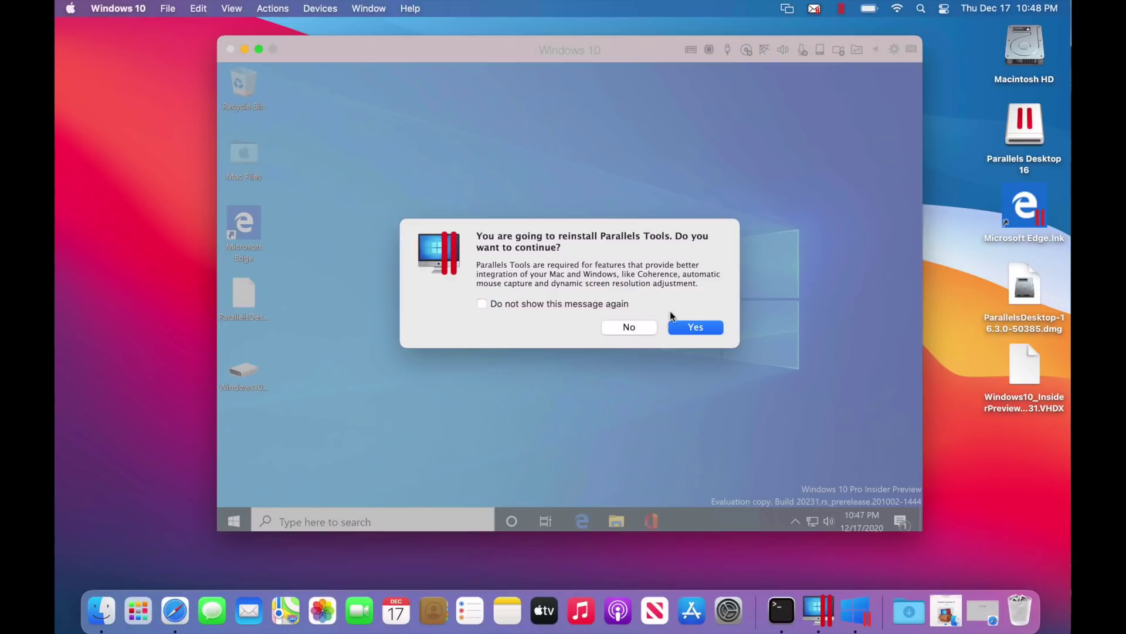
pyautogui.click(696, 326)
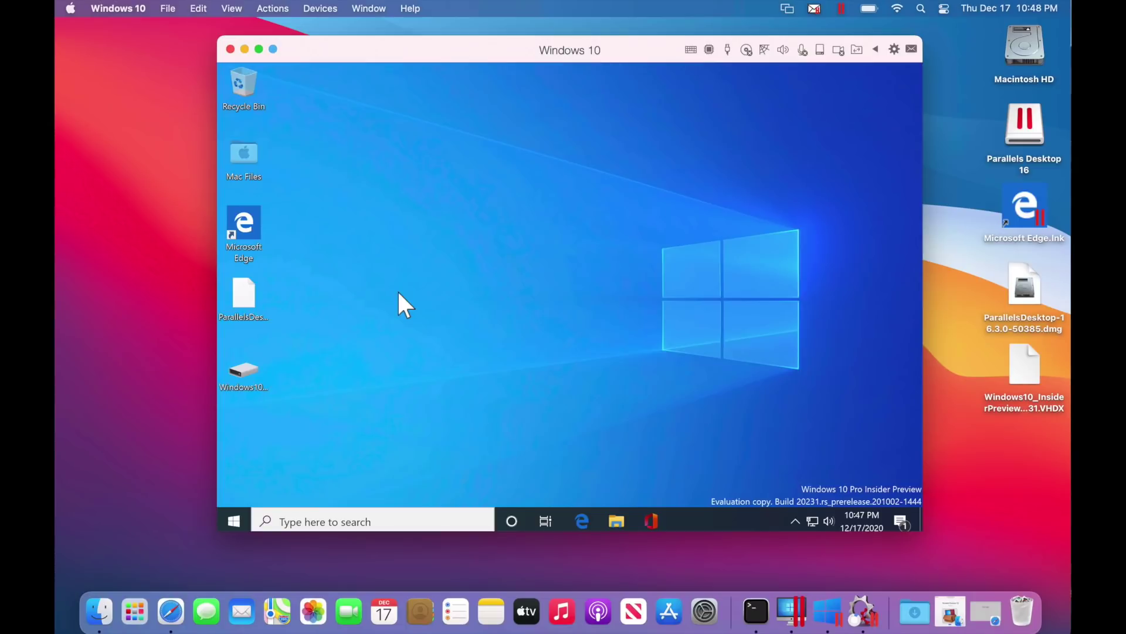
# Postpone the post-reinstall restart, dismiss the Couldn't Mount File error, and check the Start menu
pyautogui.click(275, 8)
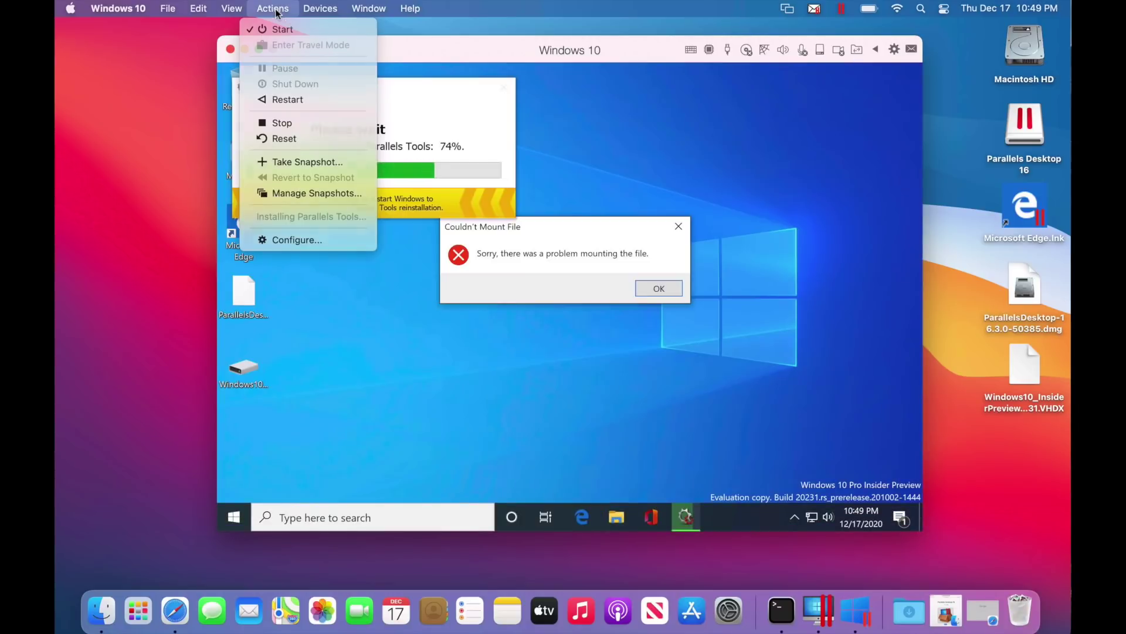
pyautogui.click(373, 152)
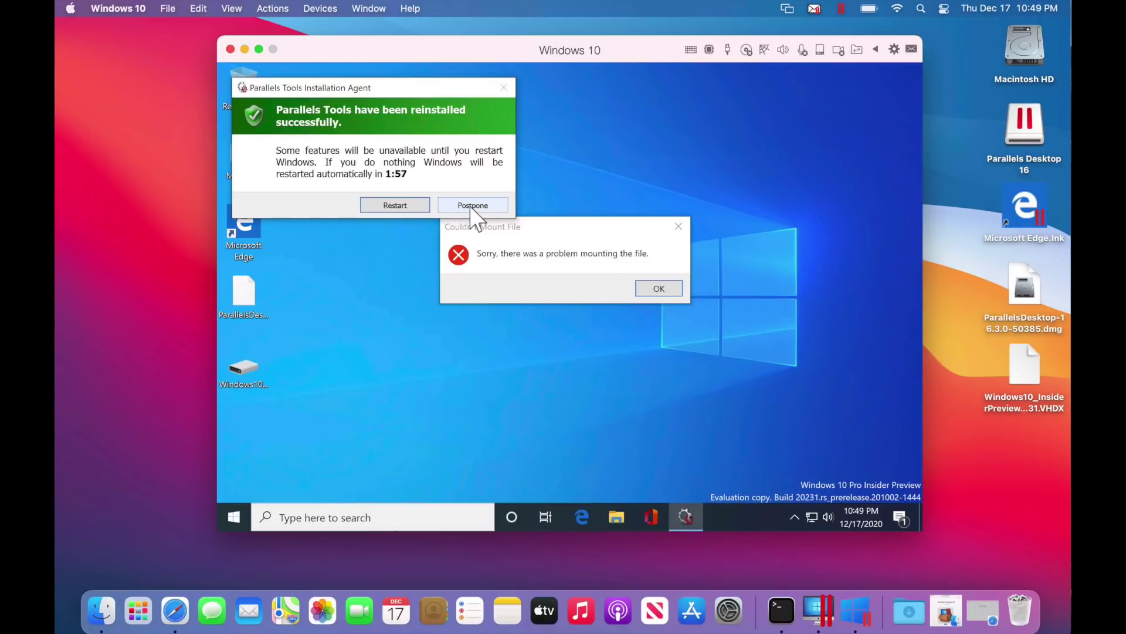
pyautogui.click(472, 207)
pyautogui.click(659, 287)
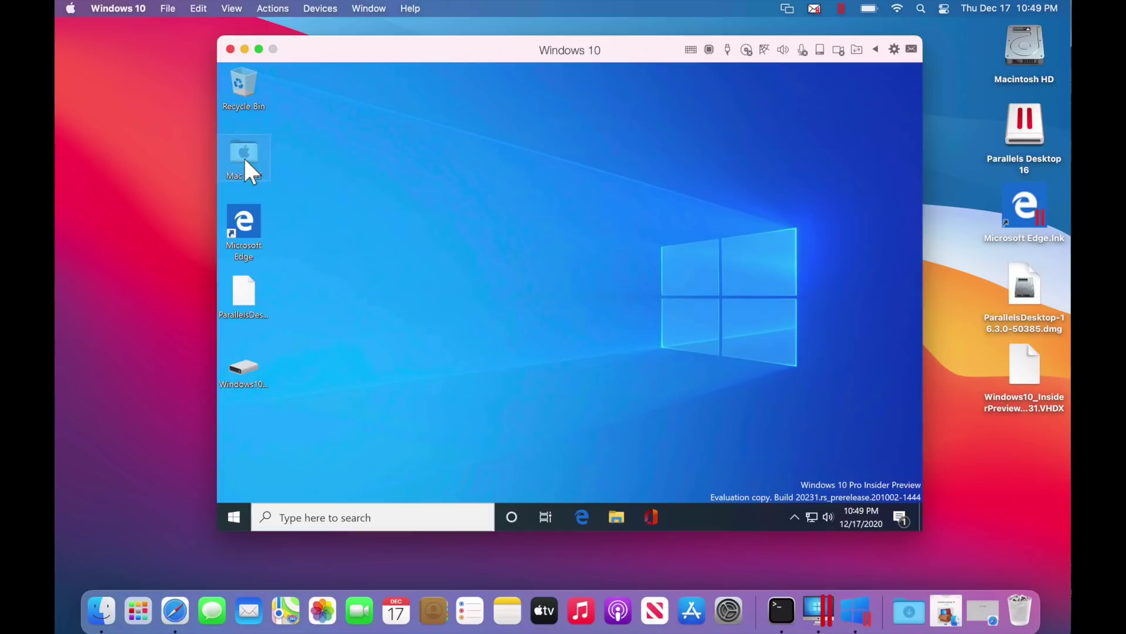
pyautogui.click(235, 516)
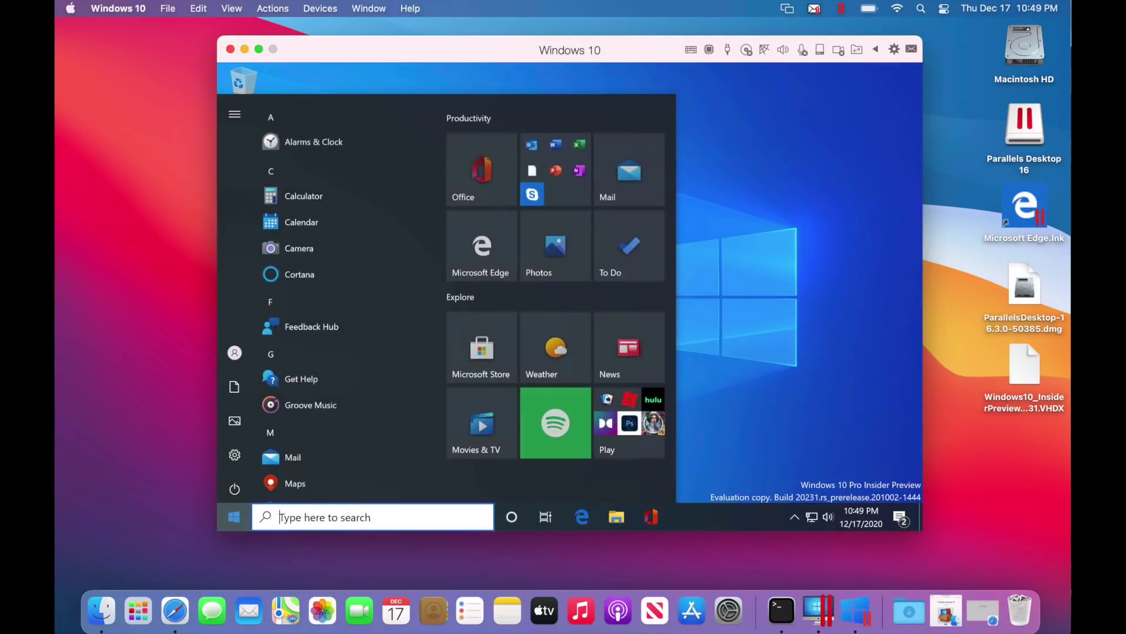
pyautogui.click(235, 516)
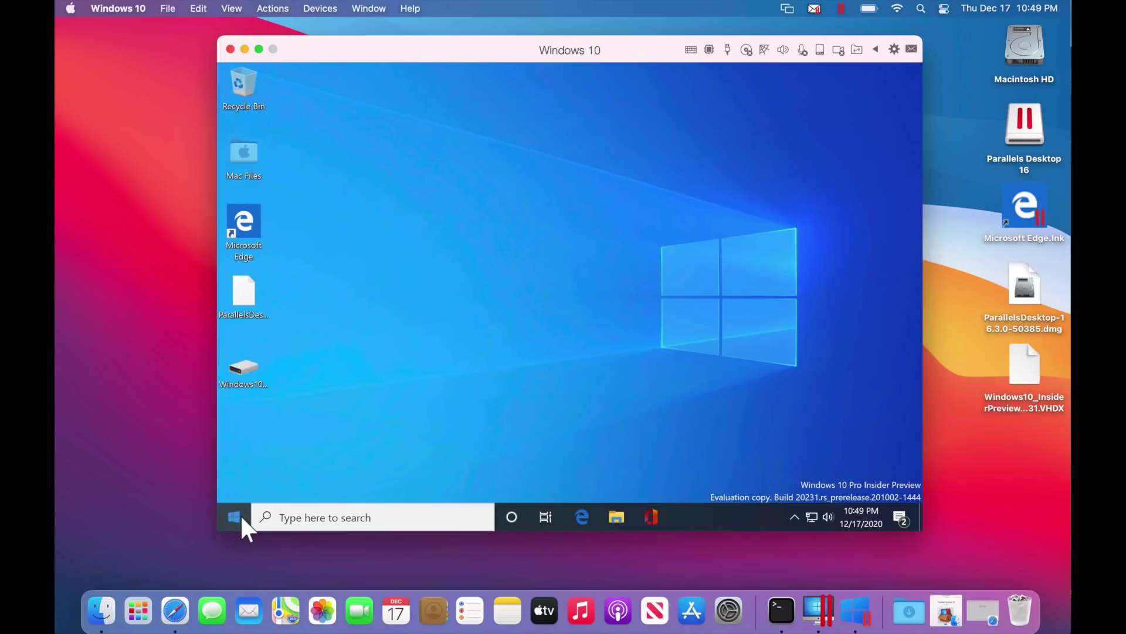
# Move and enlarge the VM window, then switch it to full screen with the green button
pyautogui.moveTo(435, 52); pyautogui.dragTo(269, 18)
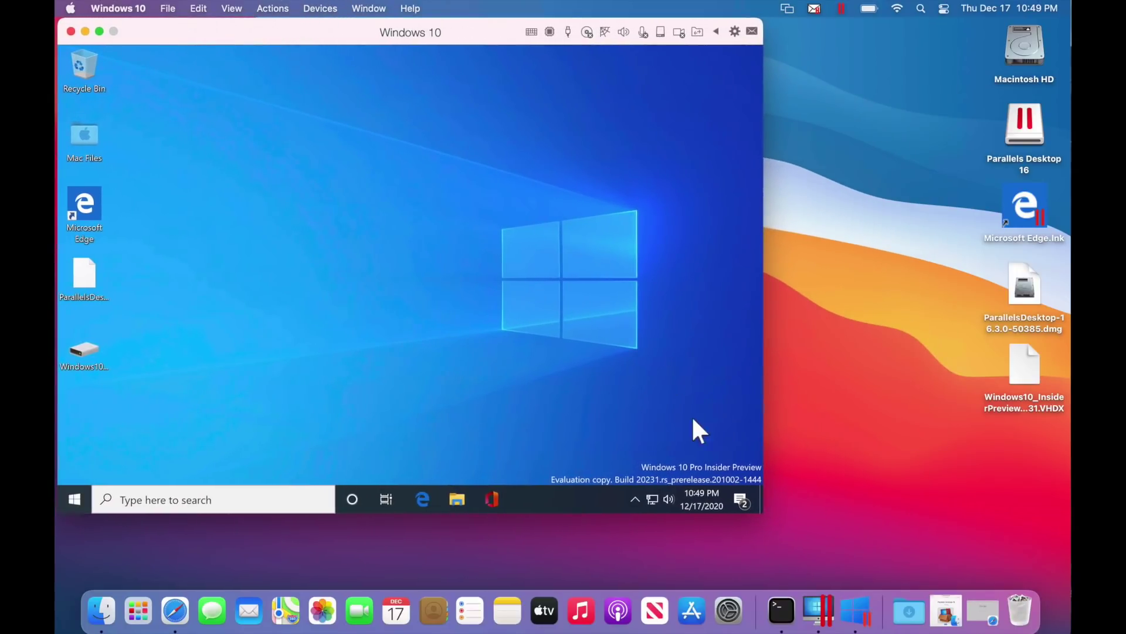
pyautogui.moveTo(762, 513); pyautogui.dragTo(989, 587)
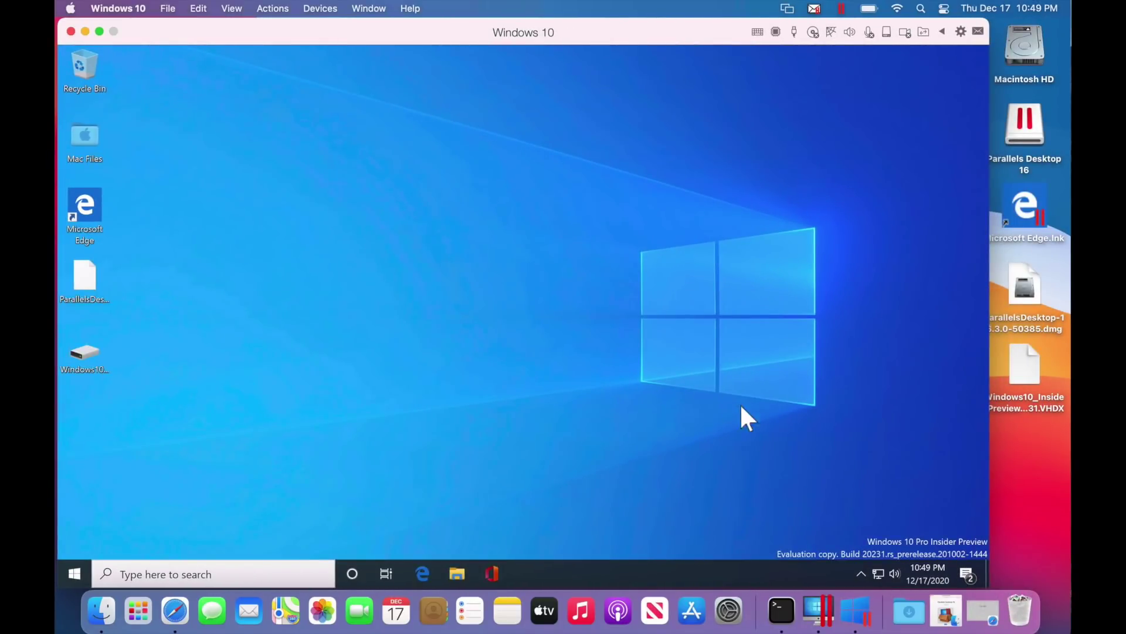
pyautogui.click(99, 32)
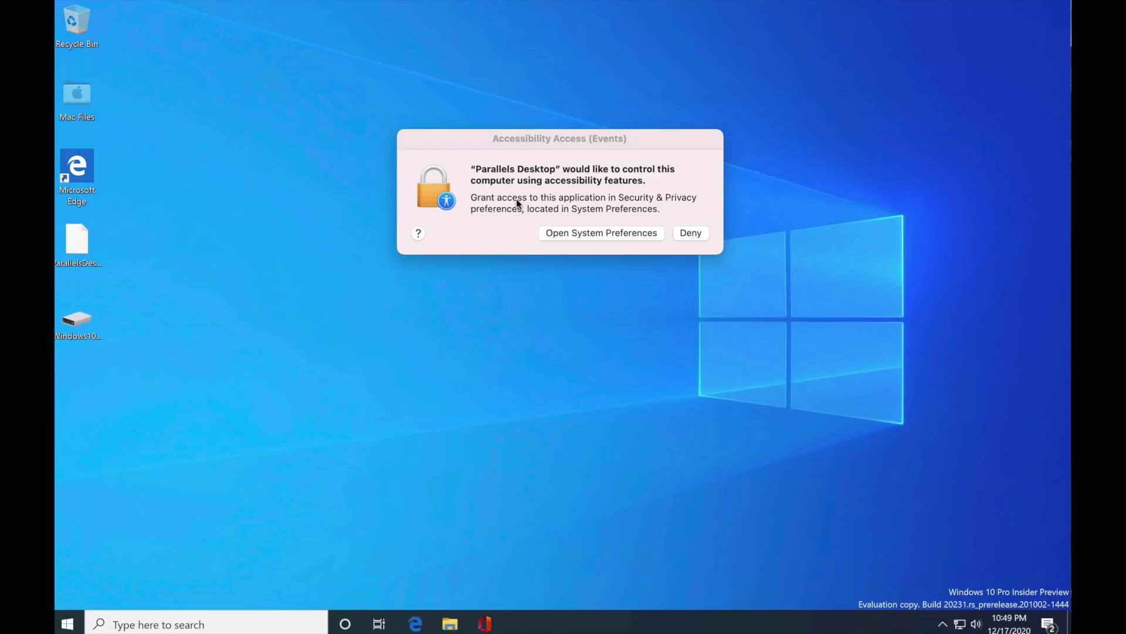
# Unlock Security & Privacy with the account password, allow Parallels Desktop under Accessibility, and close System Preferences
pyautogui.click(601, 234)
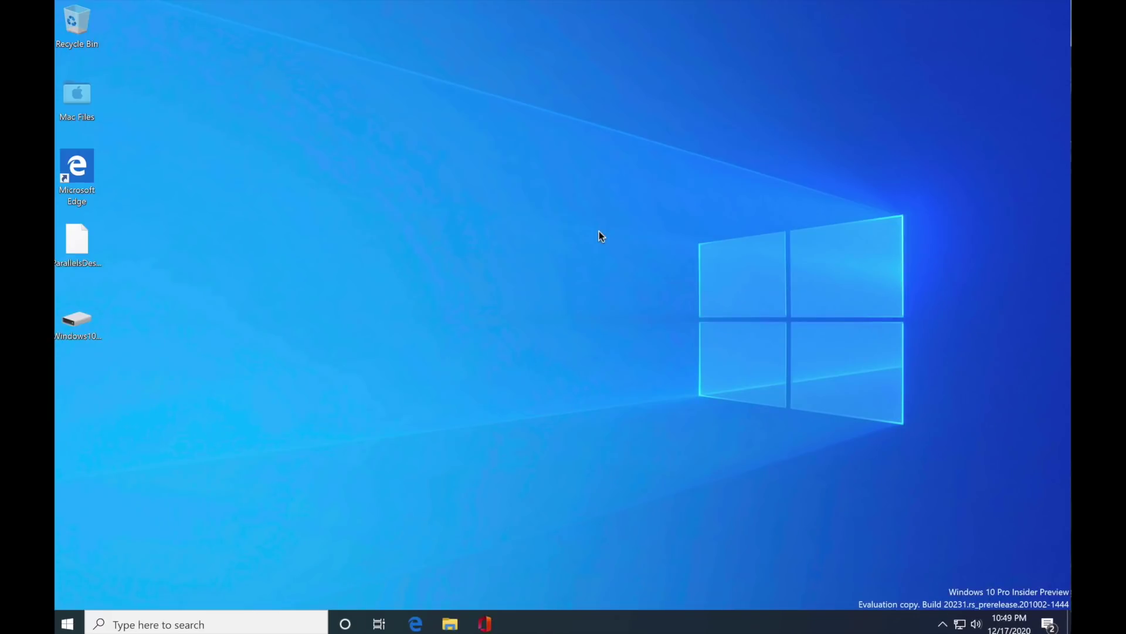
pyautogui.click(353, 464)
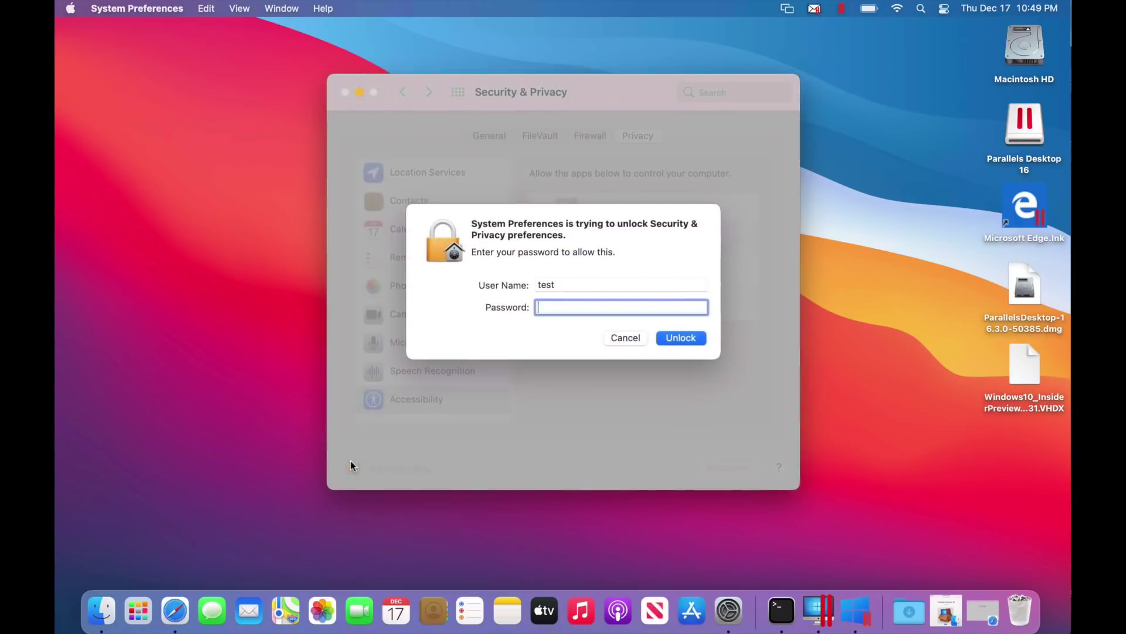
pyautogui.write('test')
pyautogui.press('Return')
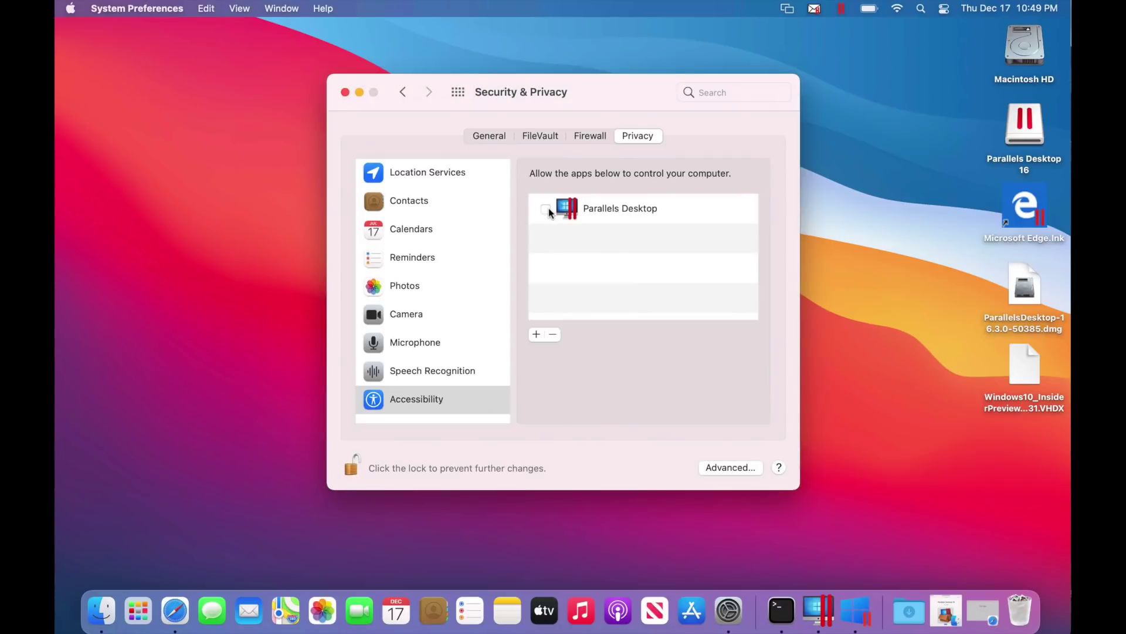
pyautogui.click(546, 209)
pyautogui.click(459, 92)
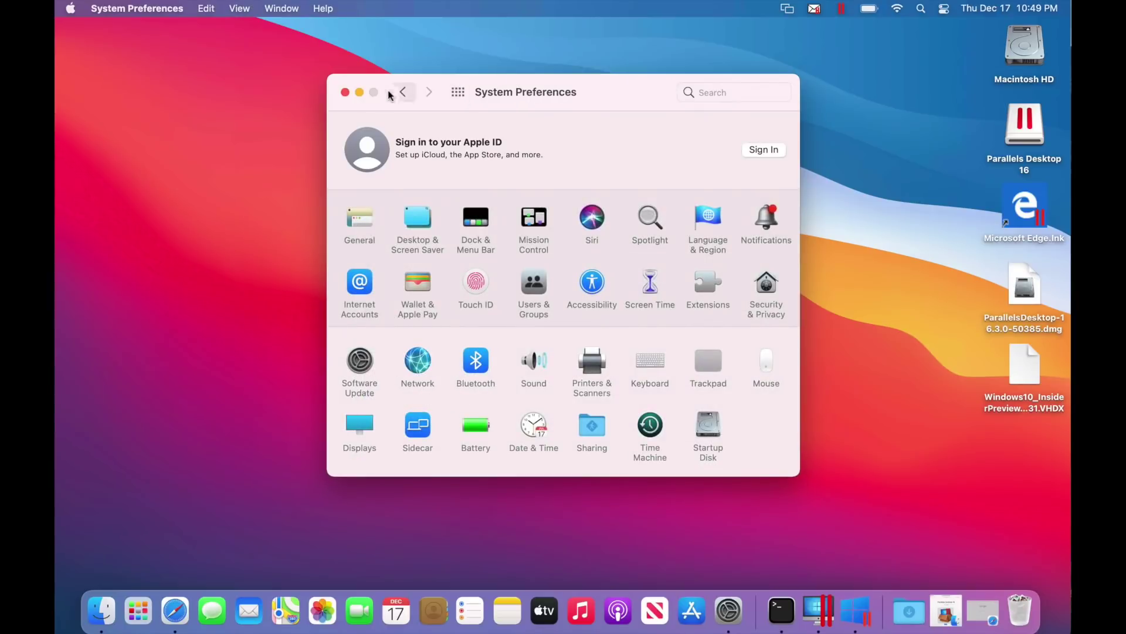
pyautogui.click(345, 92)
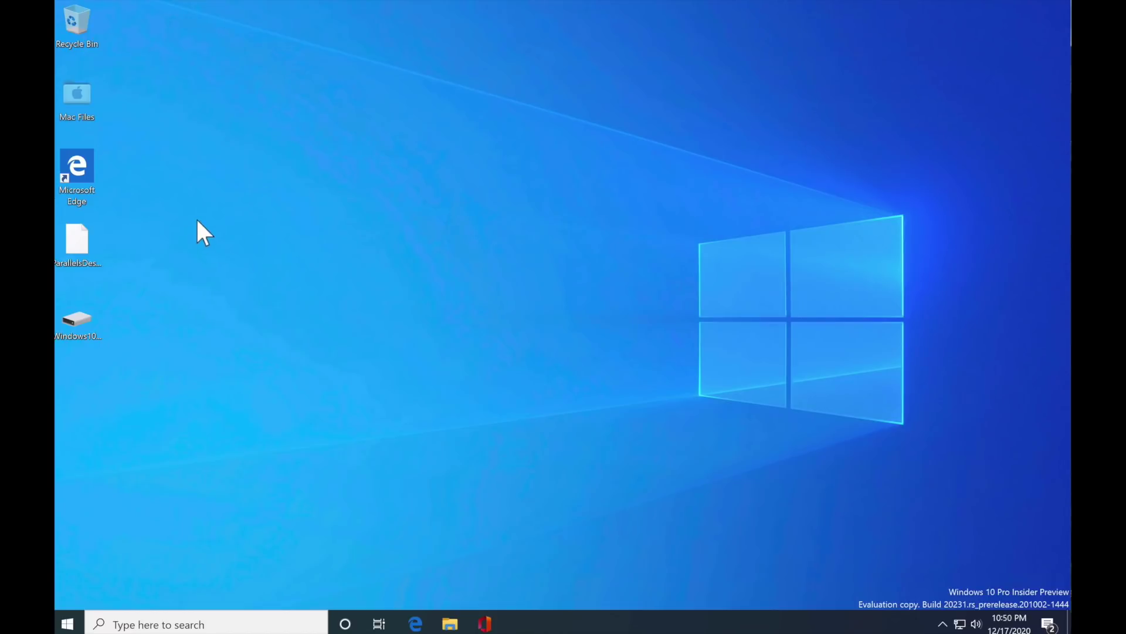
# Open the Mac Files shared folder and go to the Windows Desktop folder
pyautogui.doubleClick(81, 101)
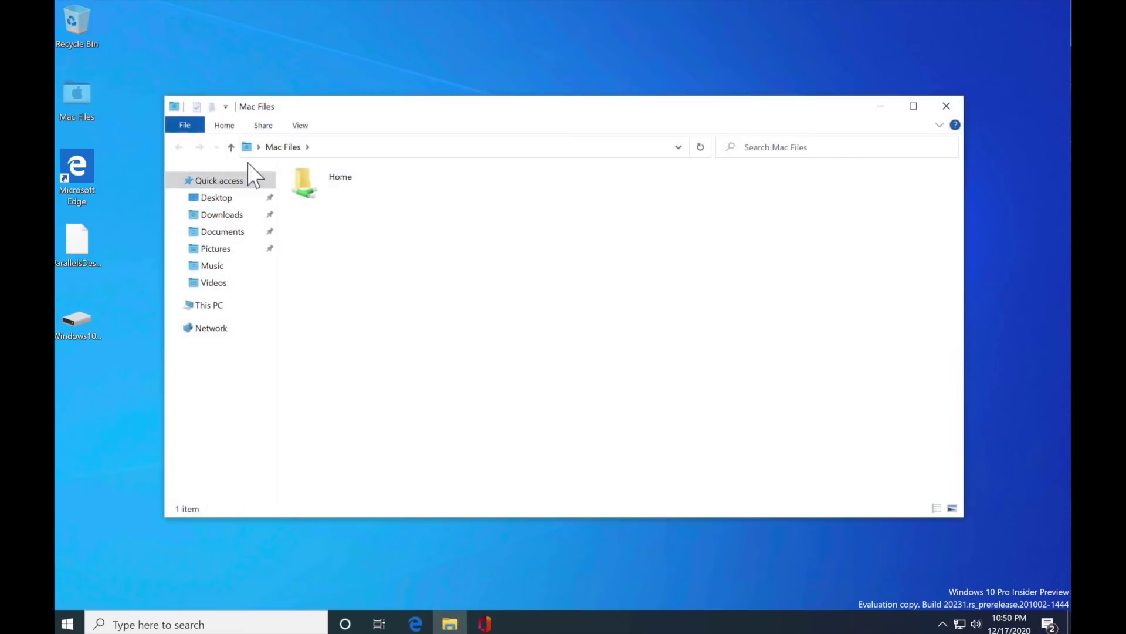
pyautogui.click(203, 200)
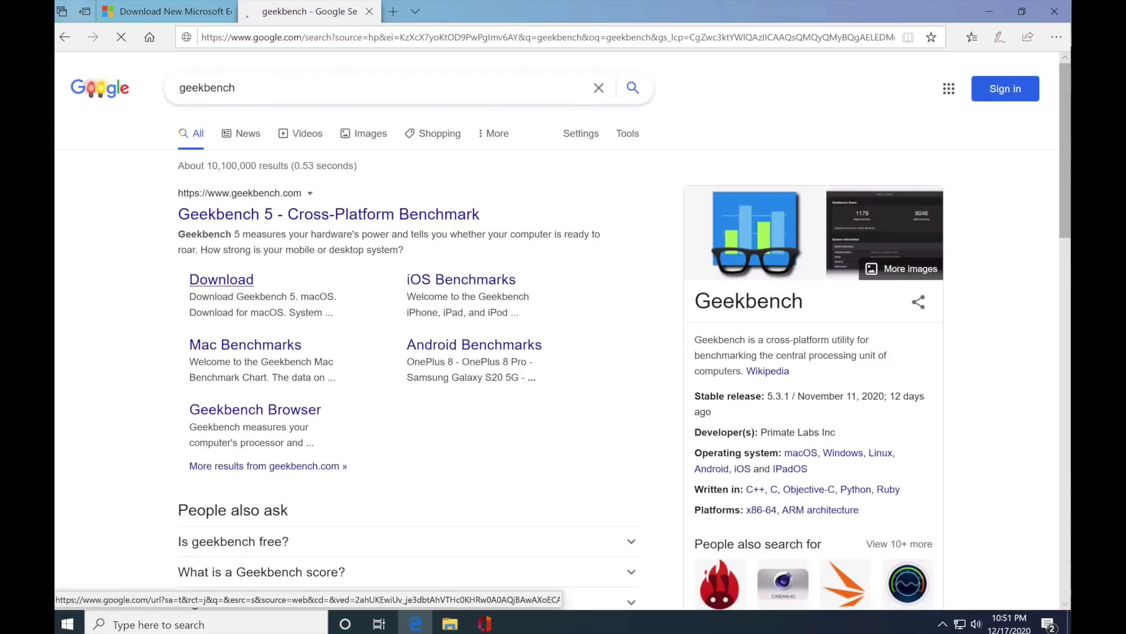
# Download the Geekbench 5 installer for Windows and run it
pyautogui.click(246, 280)
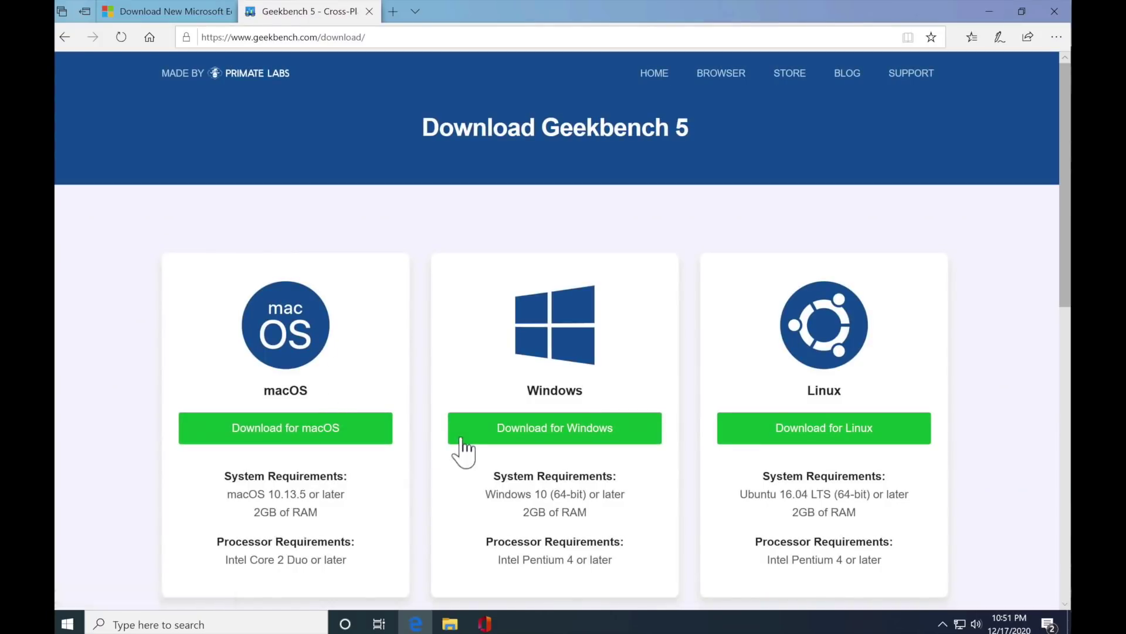
pyautogui.click(489, 433)
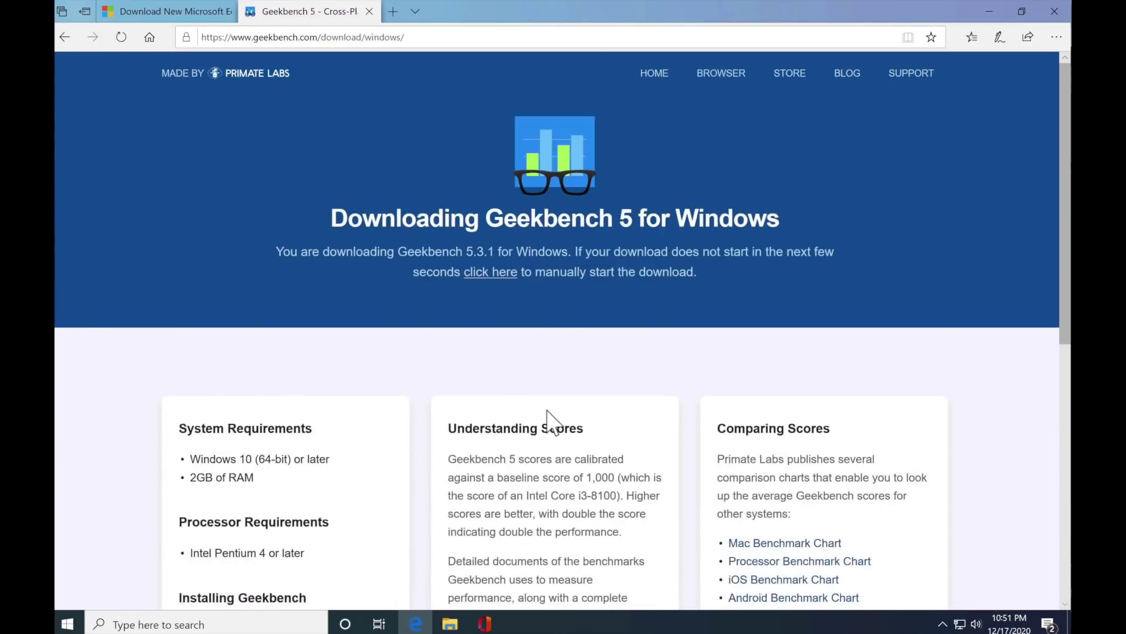
pyautogui.scroll(-5, 549, 423)
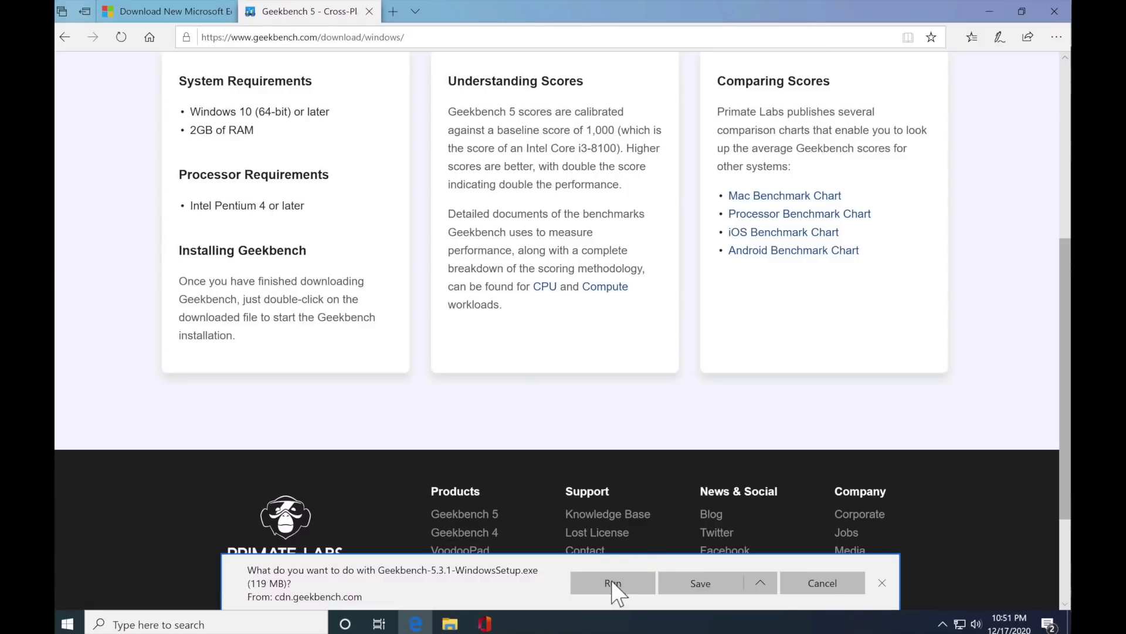
pyautogui.click(616, 585)
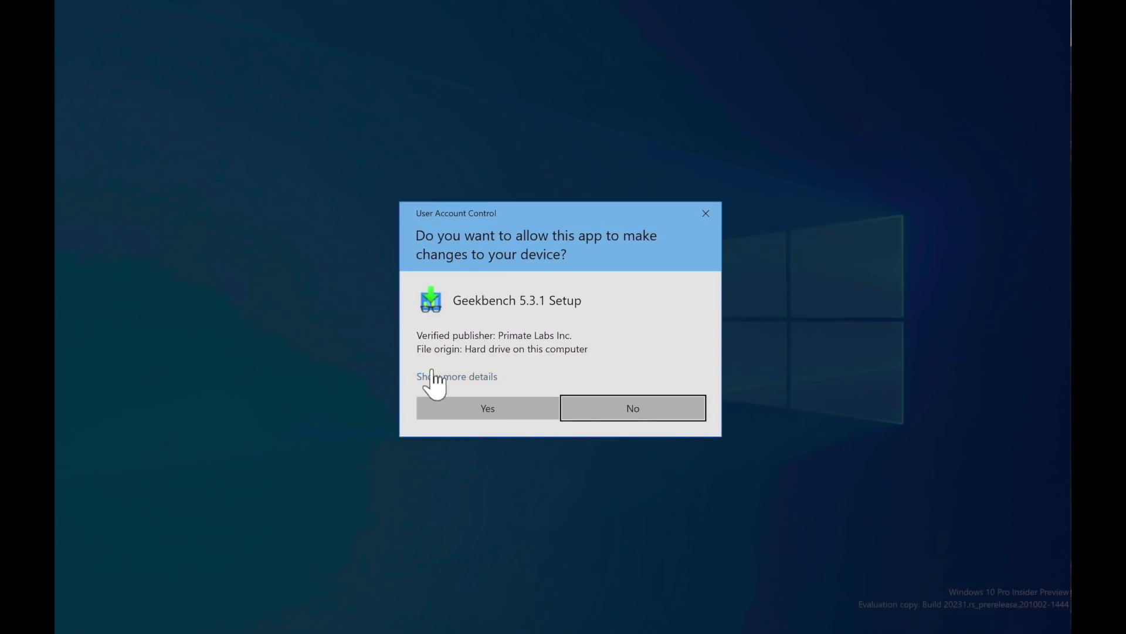
# Install Geekbench 5 with the default location, launch it, and start the CPU benchmark
pyautogui.click(477, 414)
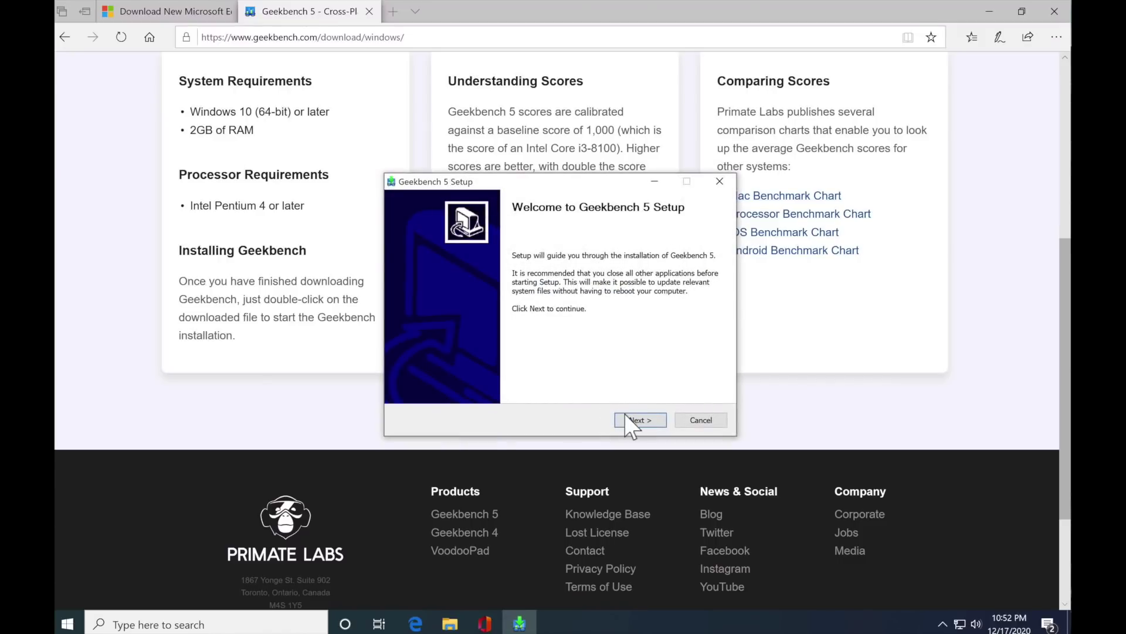
pyautogui.click(625, 415)
pyautogui.click(626, 416)
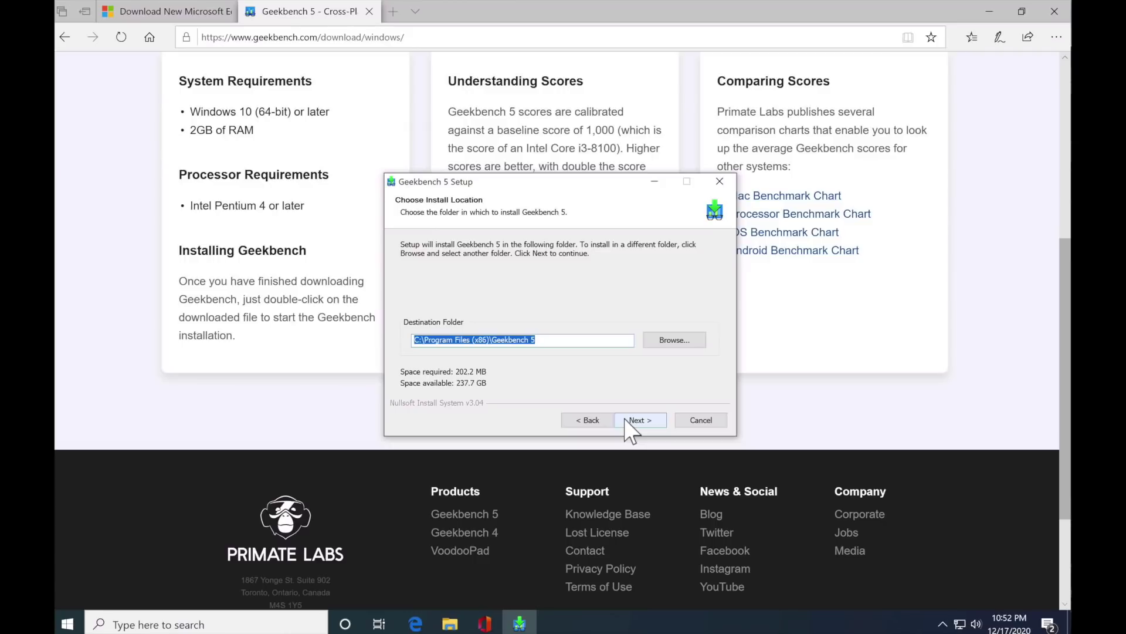
pyautogui.click(625, 418)
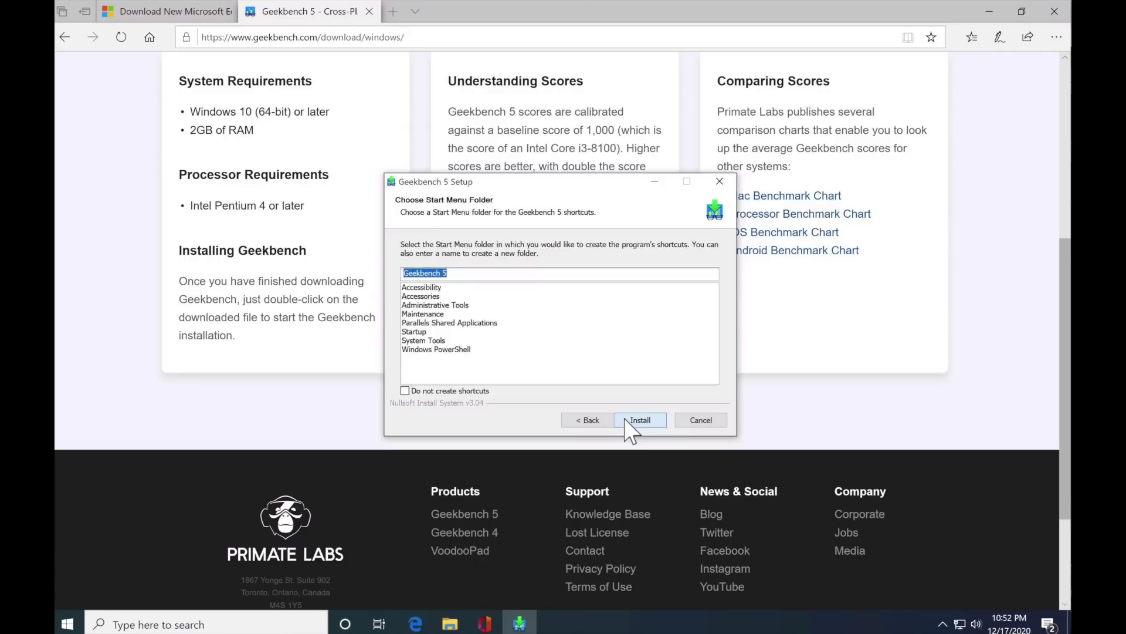
pyautogui.click(626, 419)
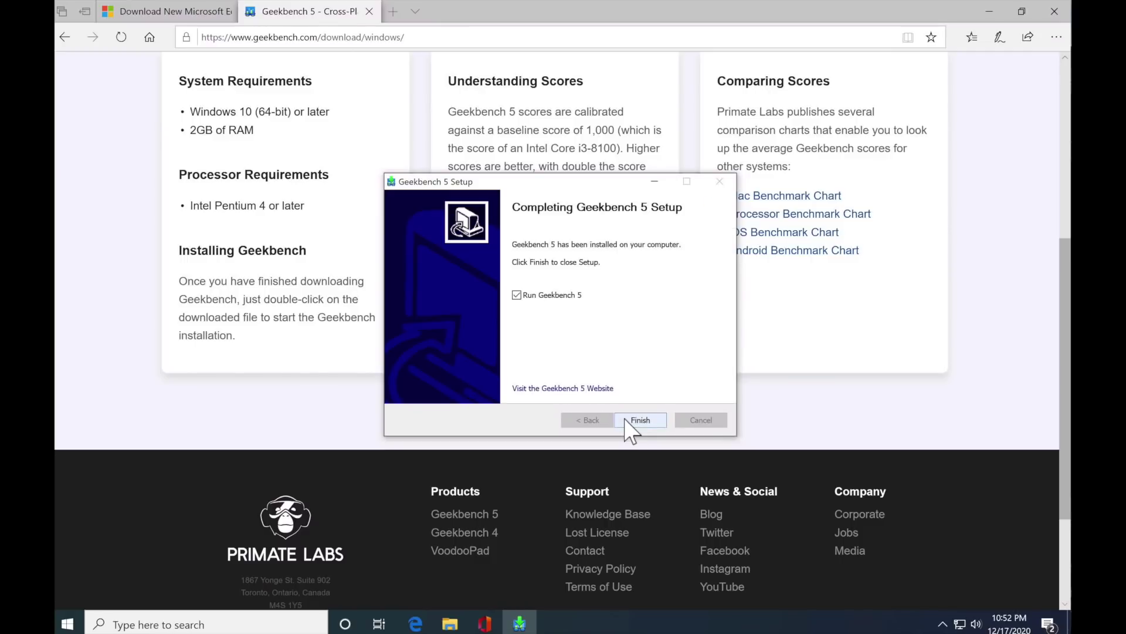
pyautogui.click(628, 420)
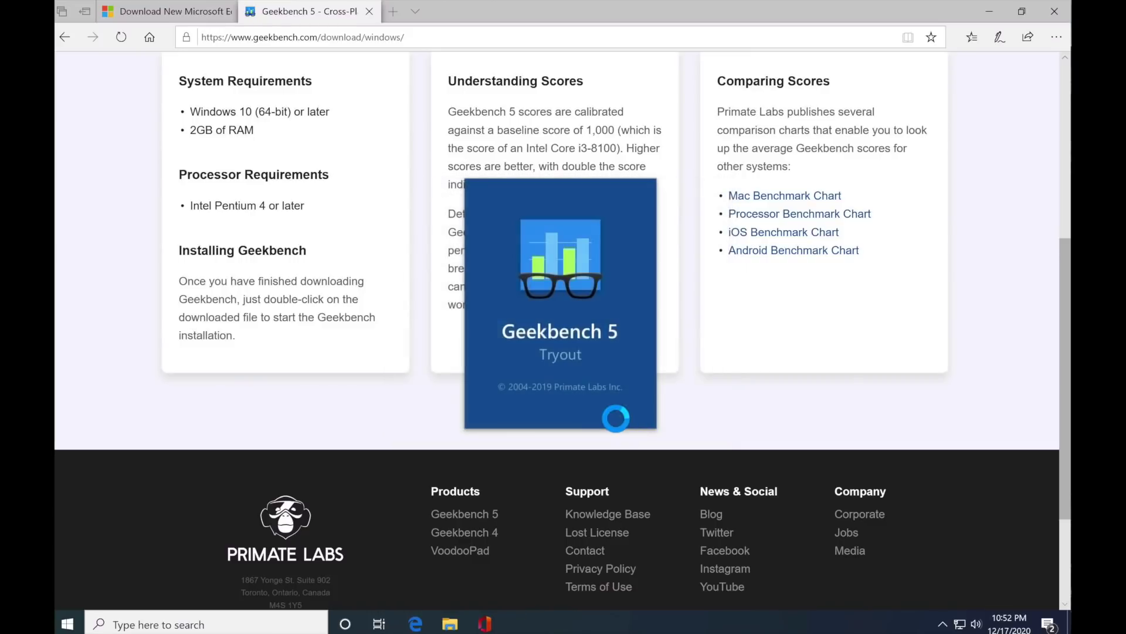
pyautogui.click(657, 391)
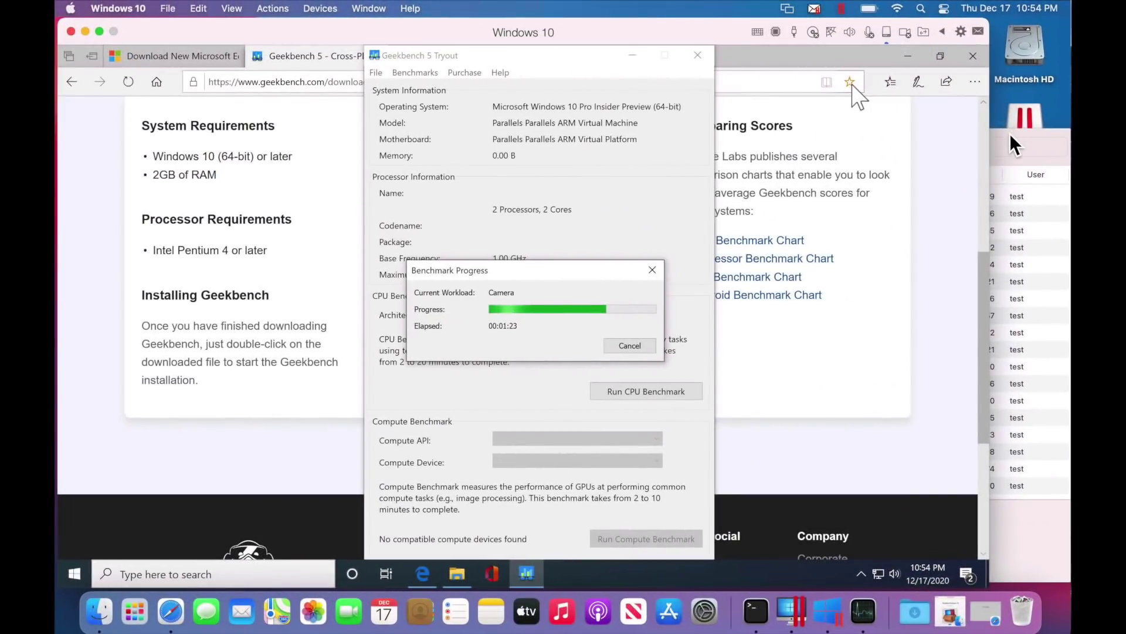
# Check the Mac's CPU load in Activity Monitor during the benchmark, then return to the Windows 10 VM
pyautogui.click(1007, 131)
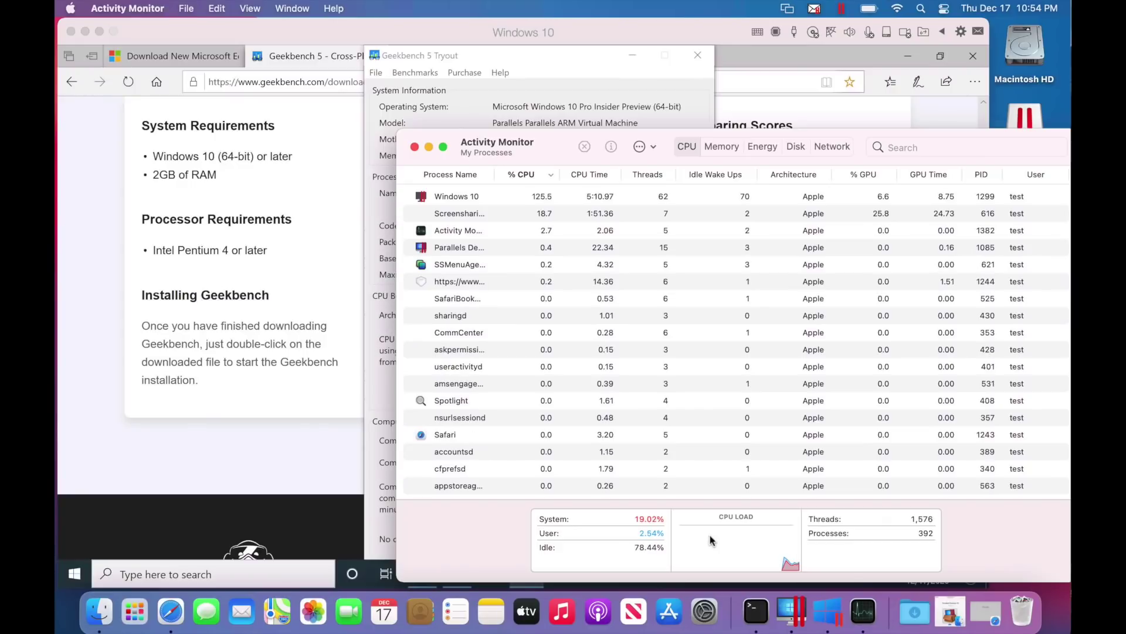
pyautogui.click(552, 58)
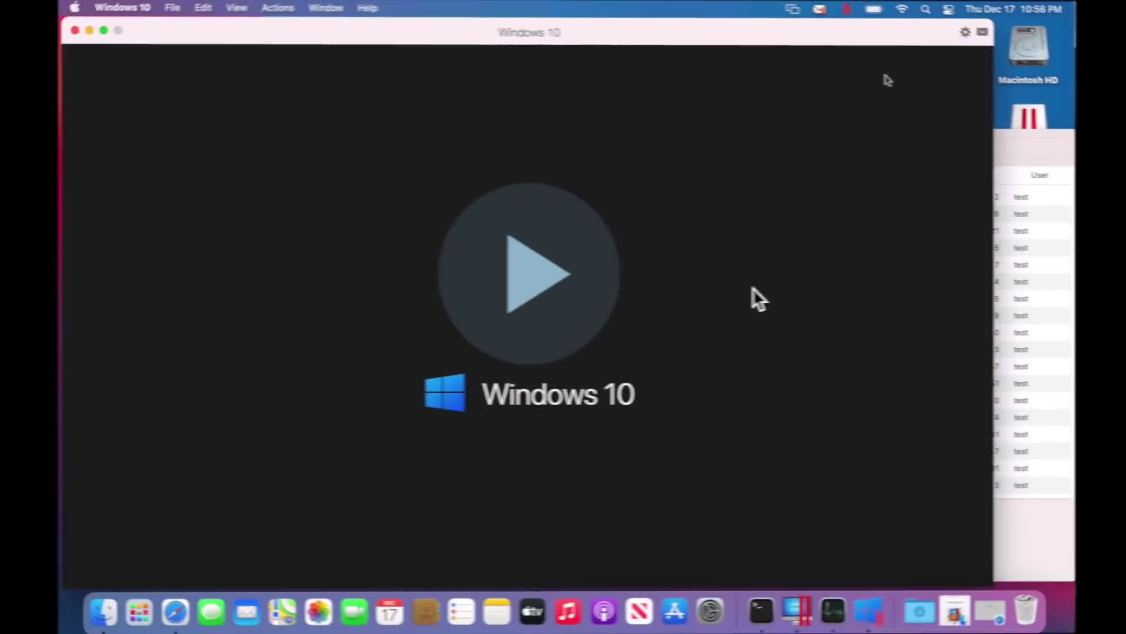
# Set the Windows 10 VM to 4 processors and 4096 MB memory, then close the configuration and start the VM
pyautogui.click(962, 33)
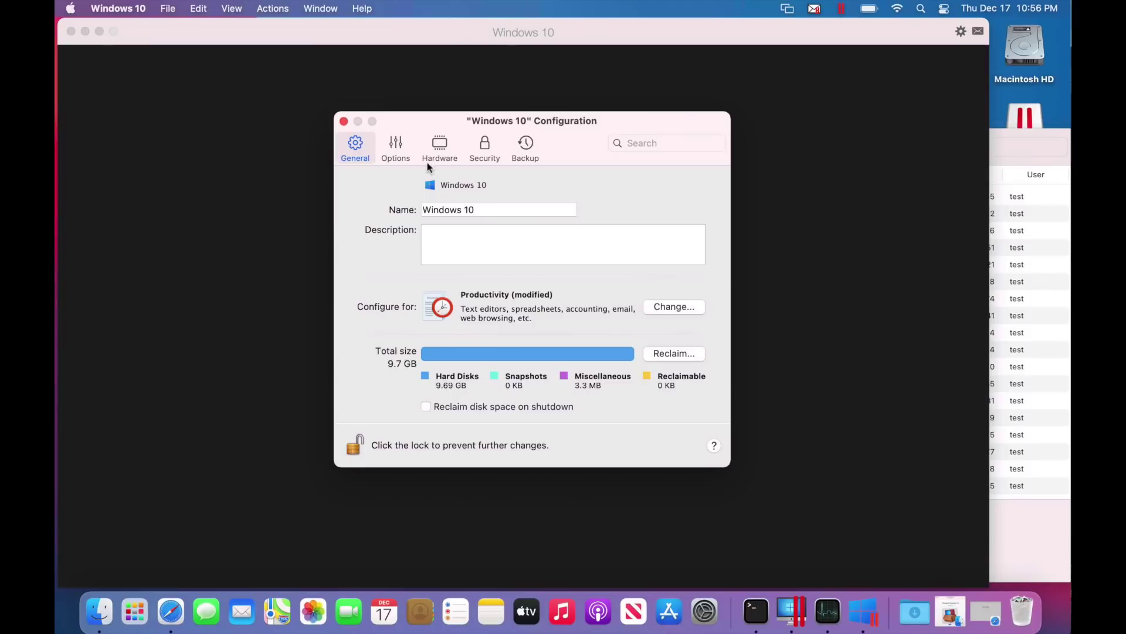
pyautogui.click(394, 150)
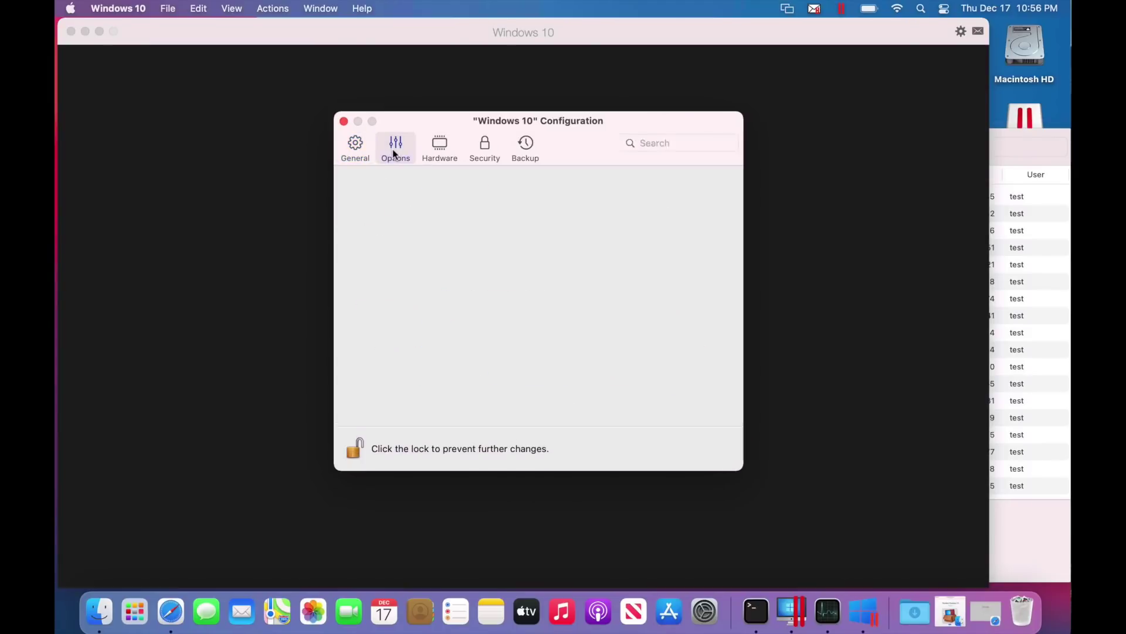
pyautogui.click(434, 148)
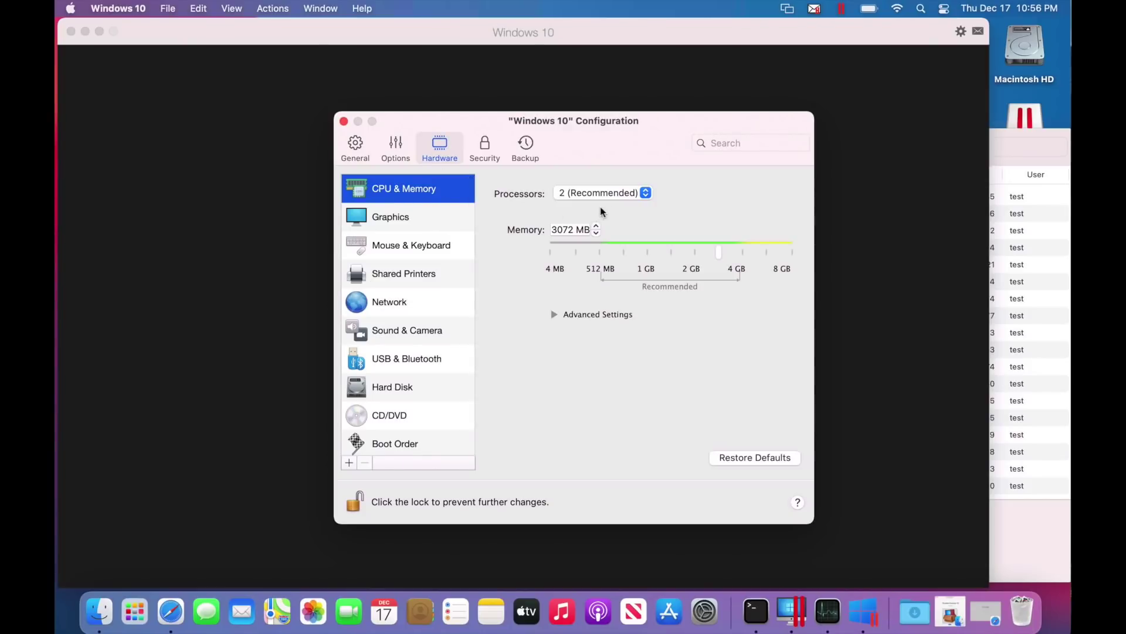
pyautogui.click(618, 195)
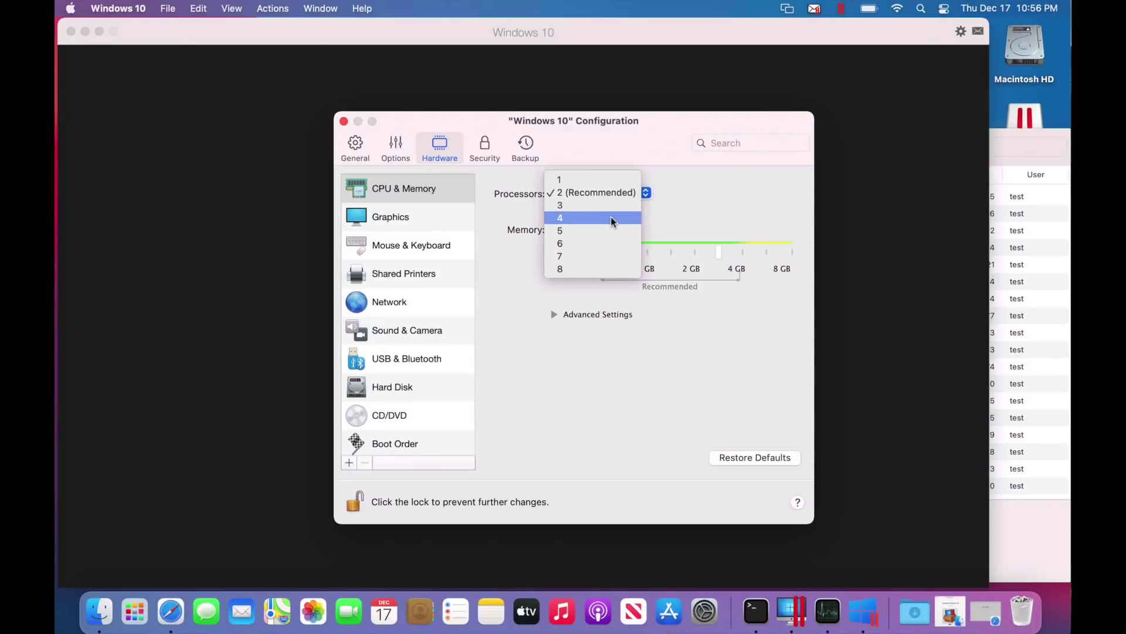
pyautogui.click(611, 219)
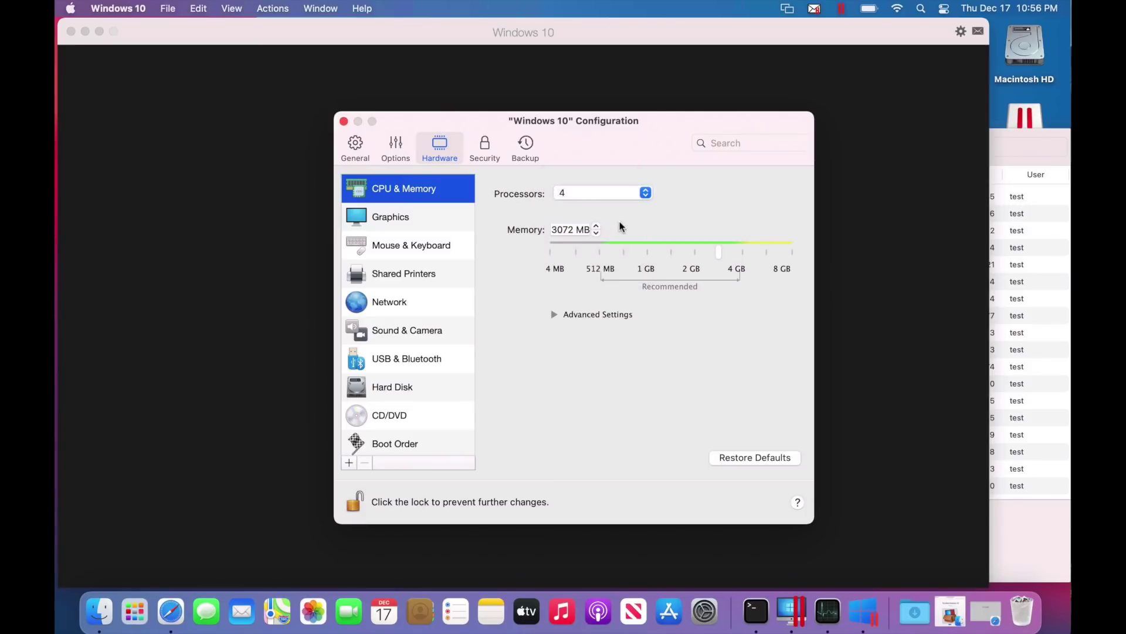
pyautogui.click(726, 257)
pyautogui.moveTo(726, 256); pyautogui.dragTo(738, 256)
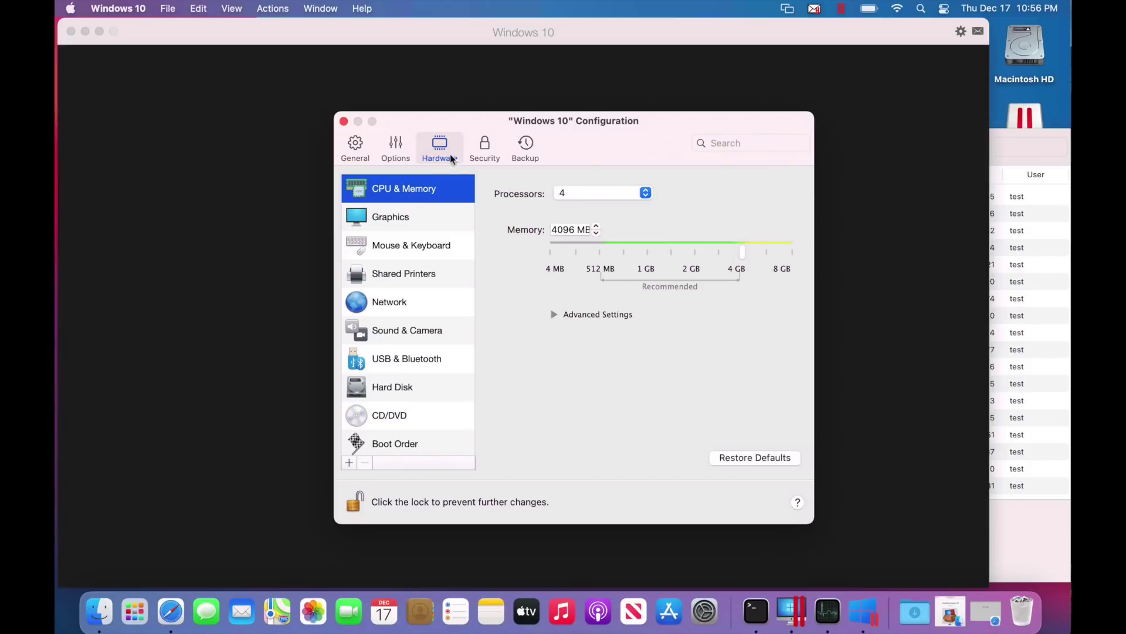
pyautogui.click(345, 121)
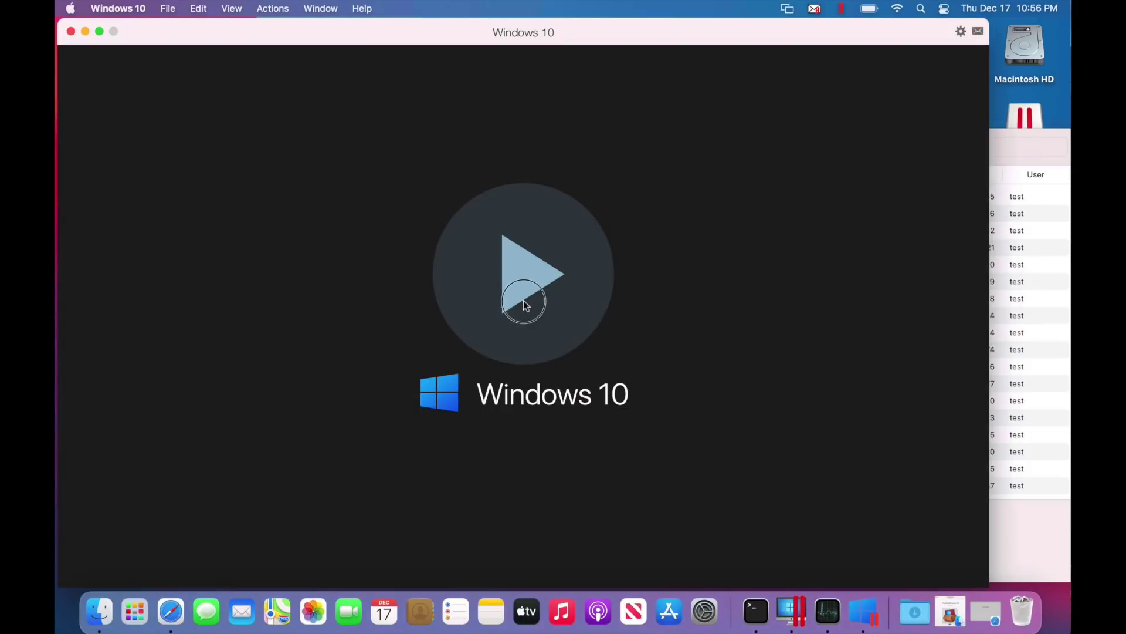
pyautogui.click(523, 300)
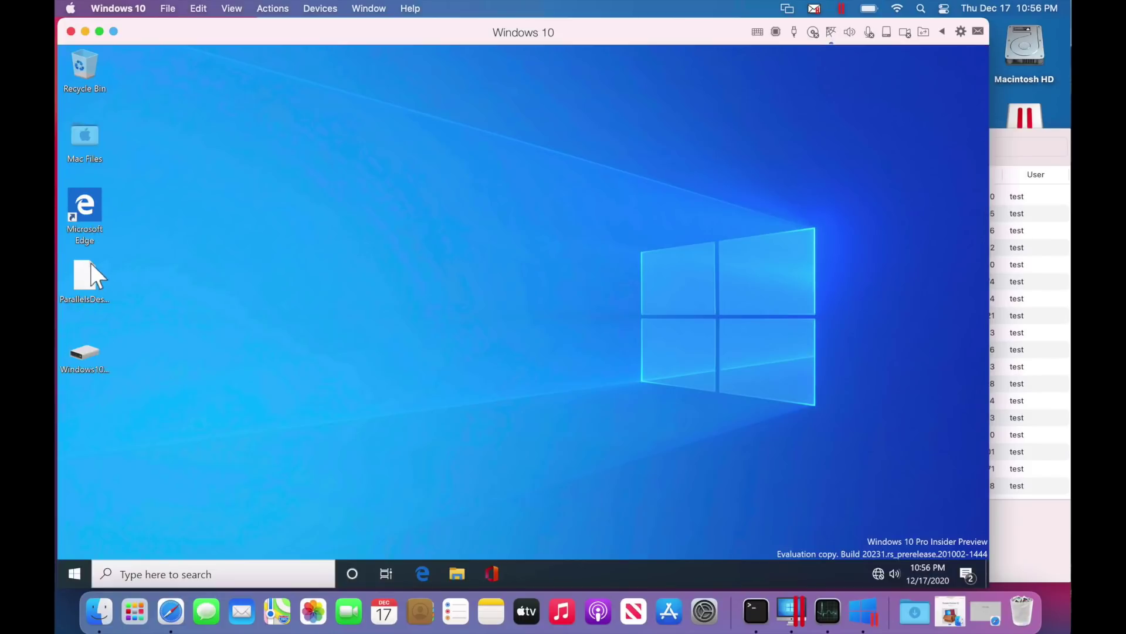
# Choose Reinstall Parallels Tools from the Actions menu and confirm with Yes
pyautogui.click(273, 10)
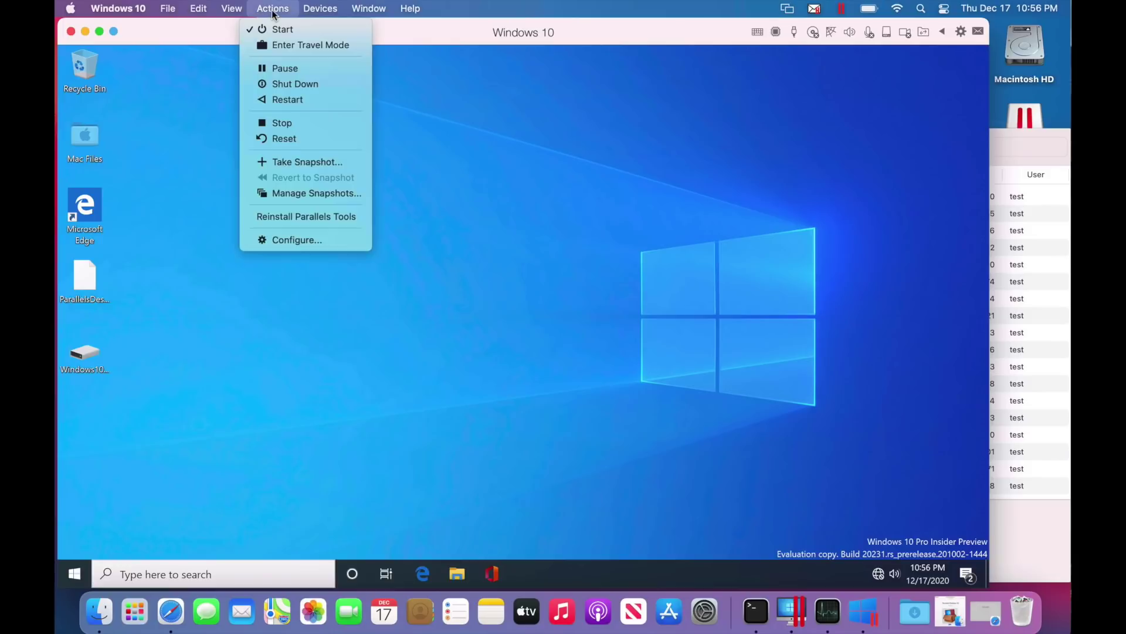
pyautogui.click(301, 217)
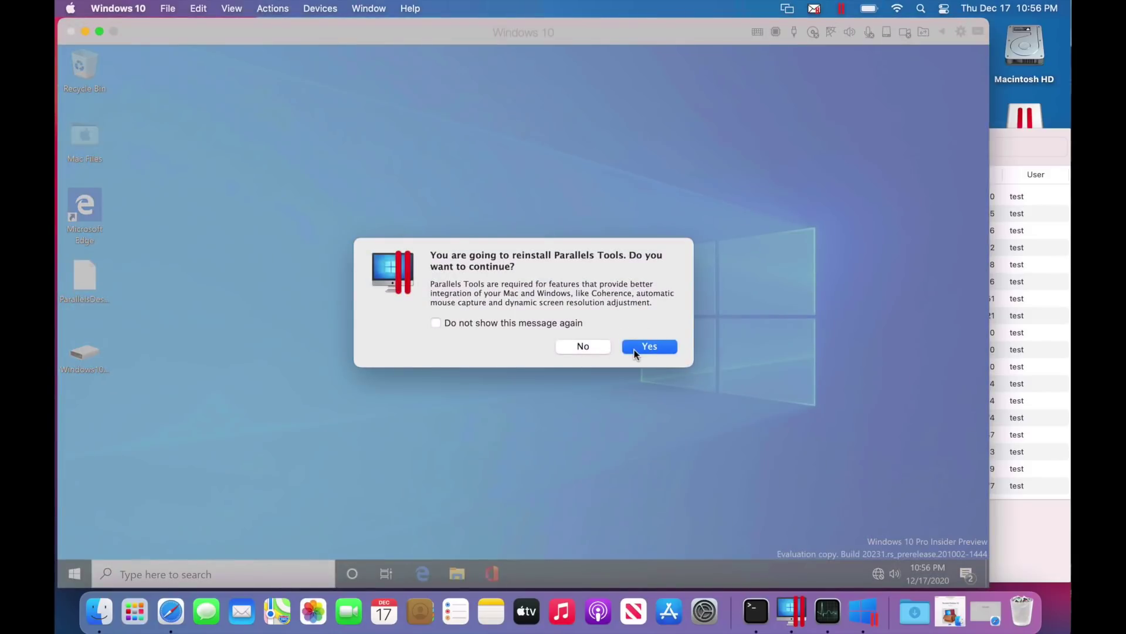
pyautogui.click(635, 348)
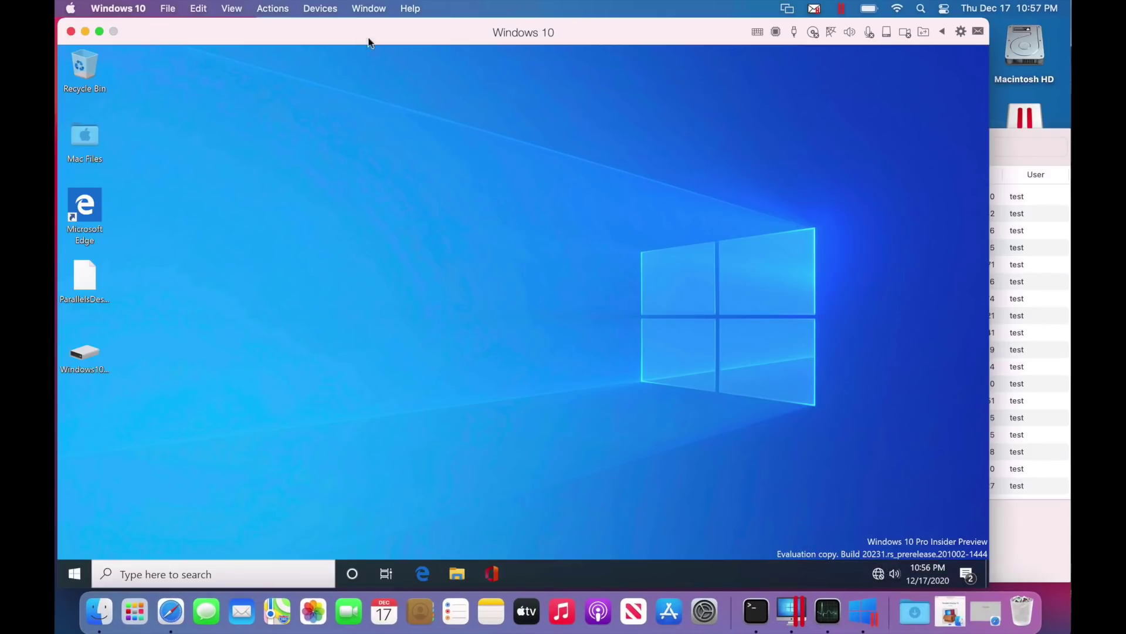
# Postpone the Windows restart requested by the Parallels Tools Installation Agent
pyautogui.click(287, 10)
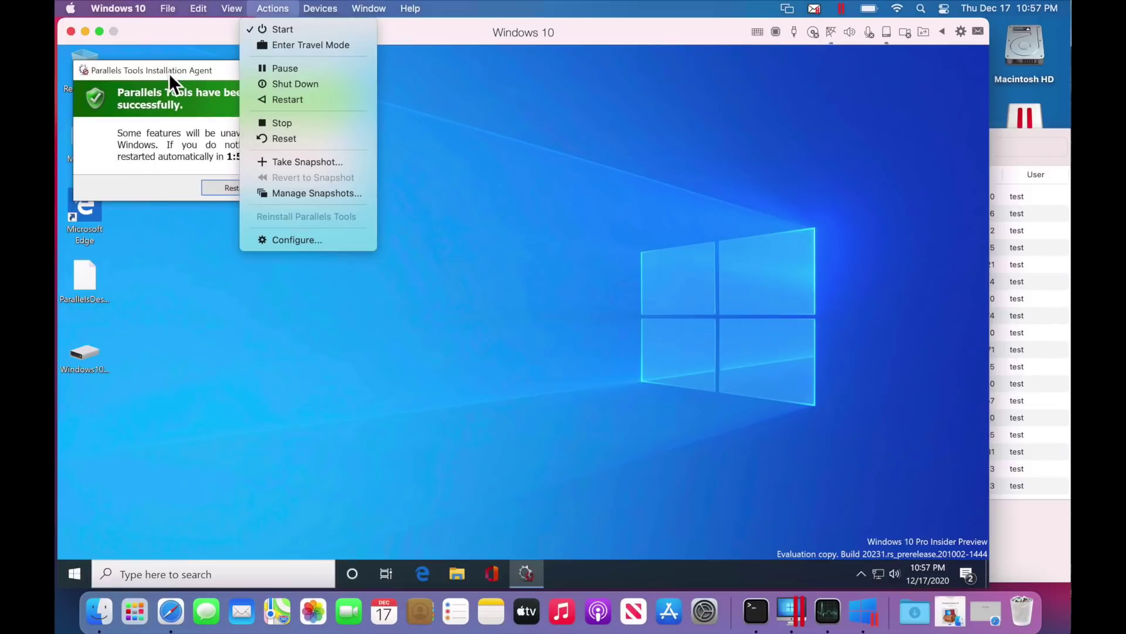
pyautogui.click(280, 9)
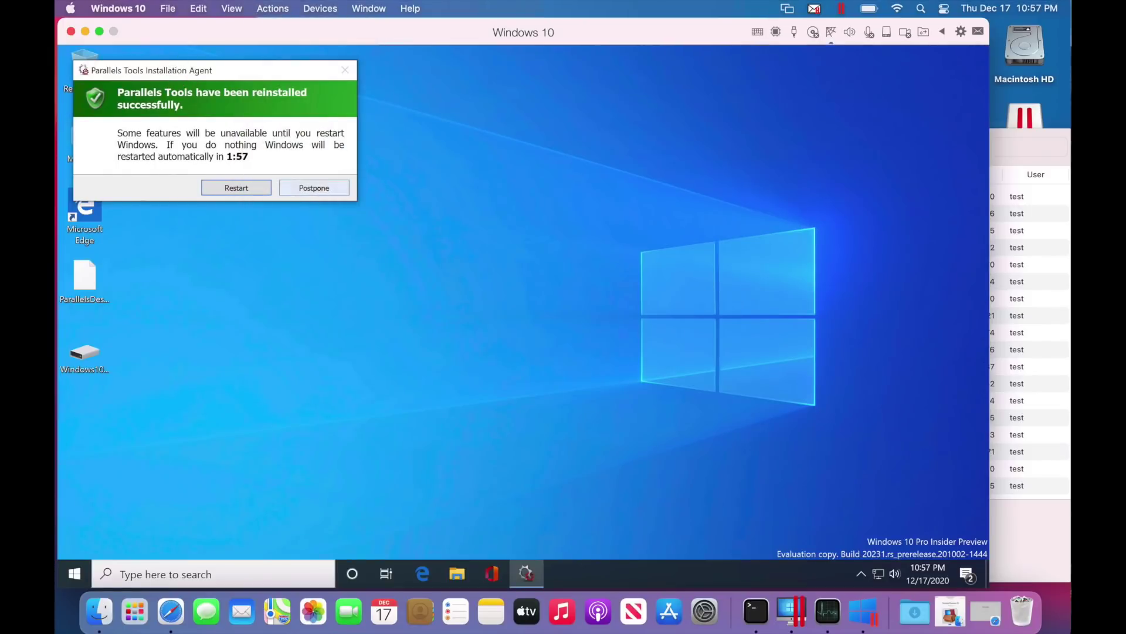
pyautogui.click(332, 187)
pyautogui.click(87, 202)
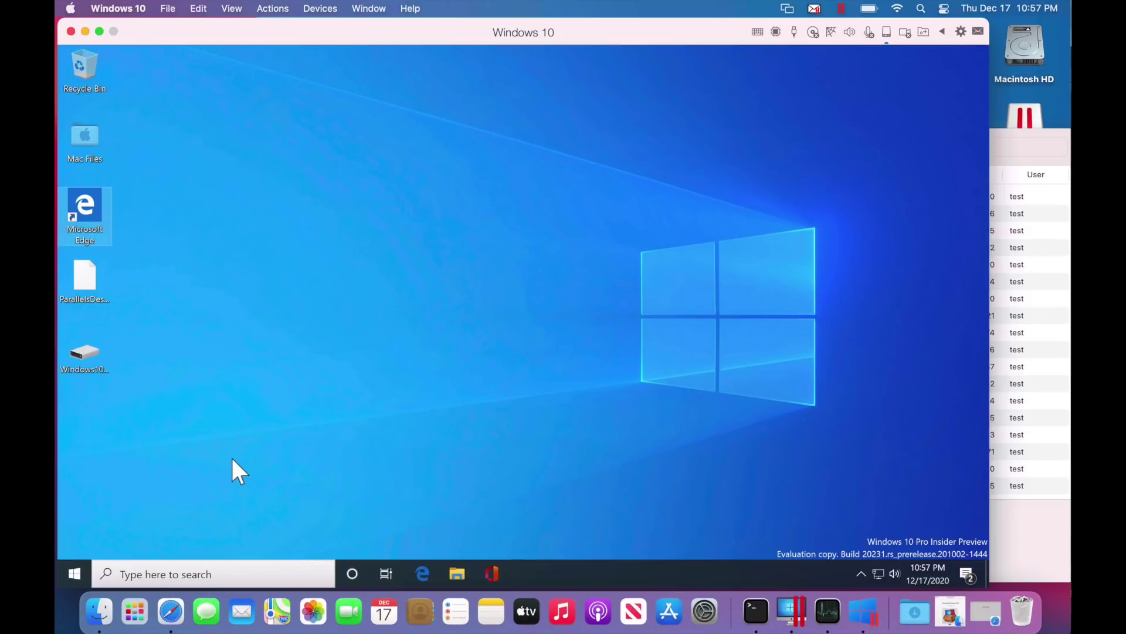
# In Device Manager, uninstall Parallels Tool Device and delete its driver software, then restart Windows
pyautogui.click(149, 574)
pyautogui.write('device manager')
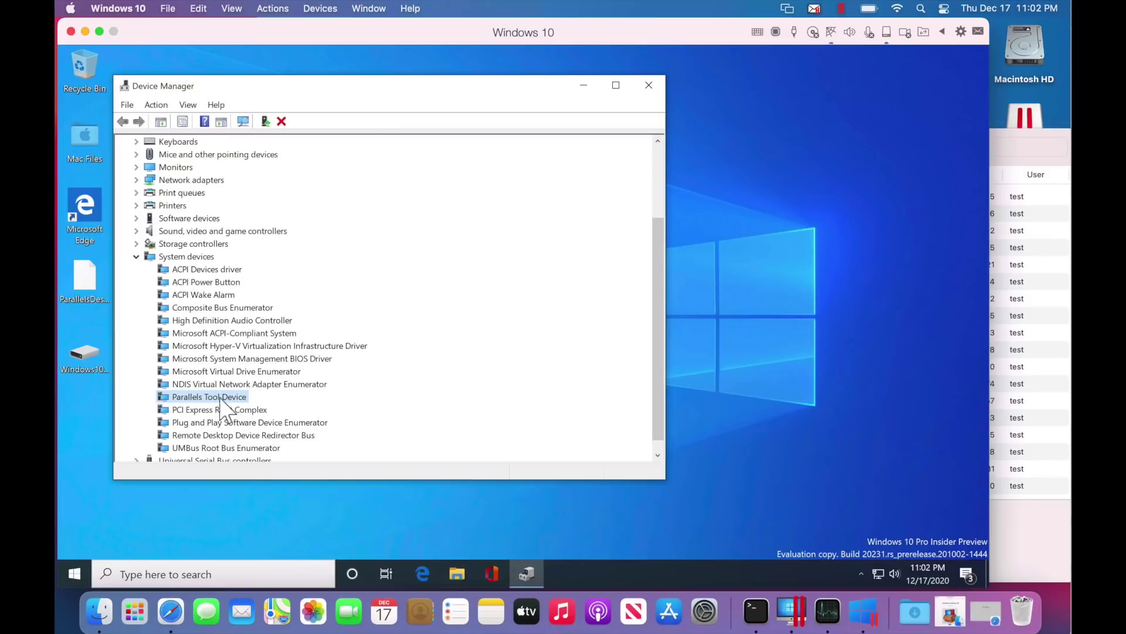
pyautogui.rightClick(222, 399)
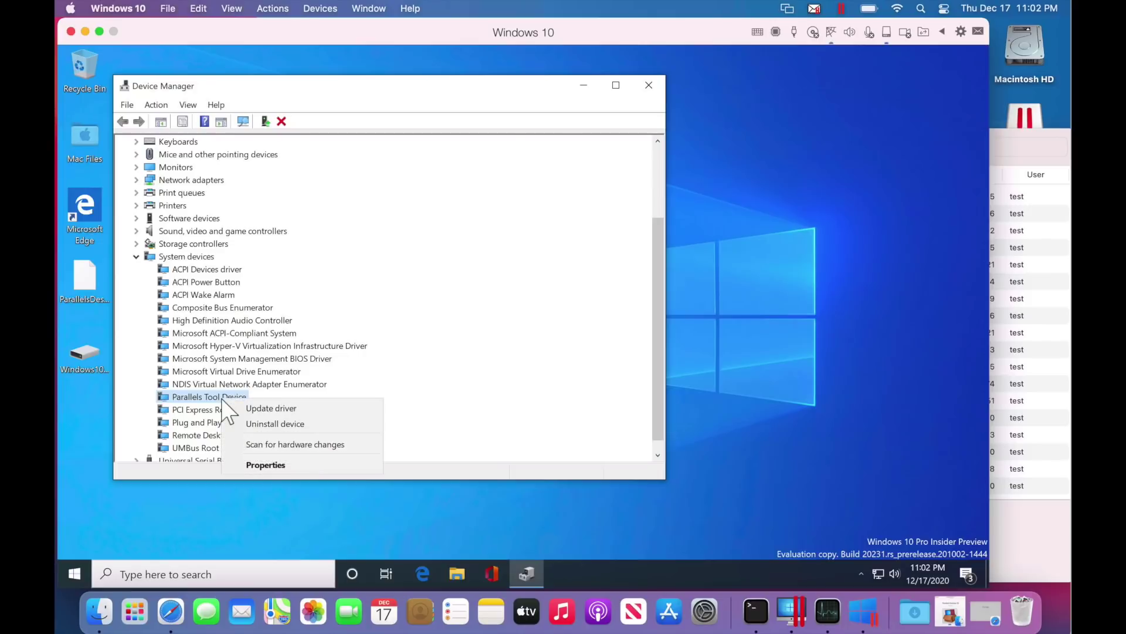
pyautogui.click(293, 425)
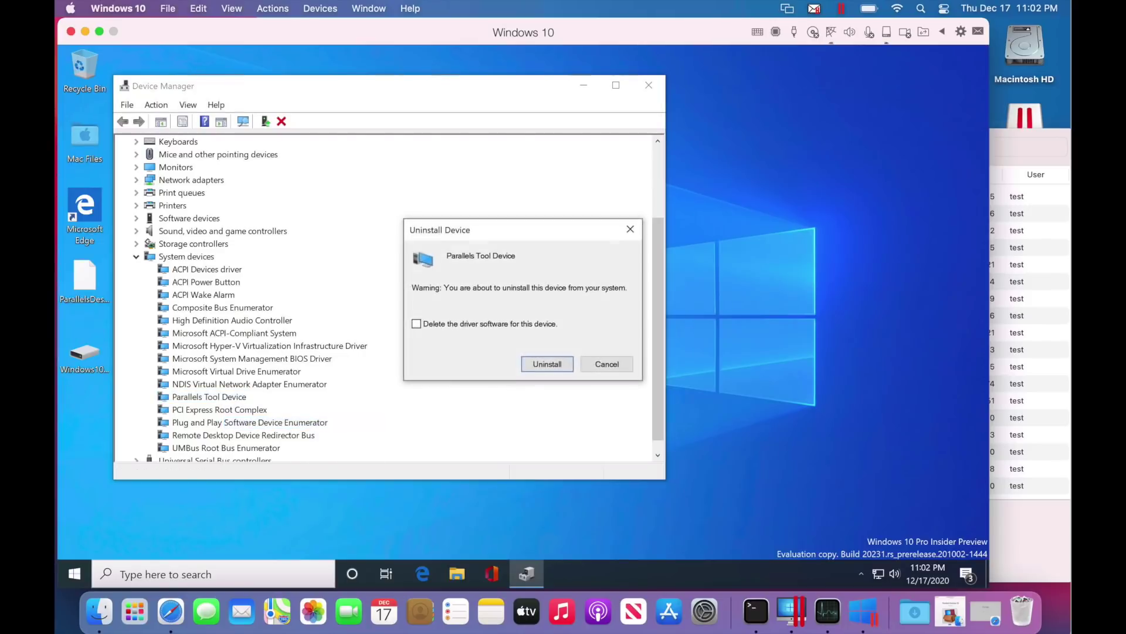
pyautogui.click(448, 324)
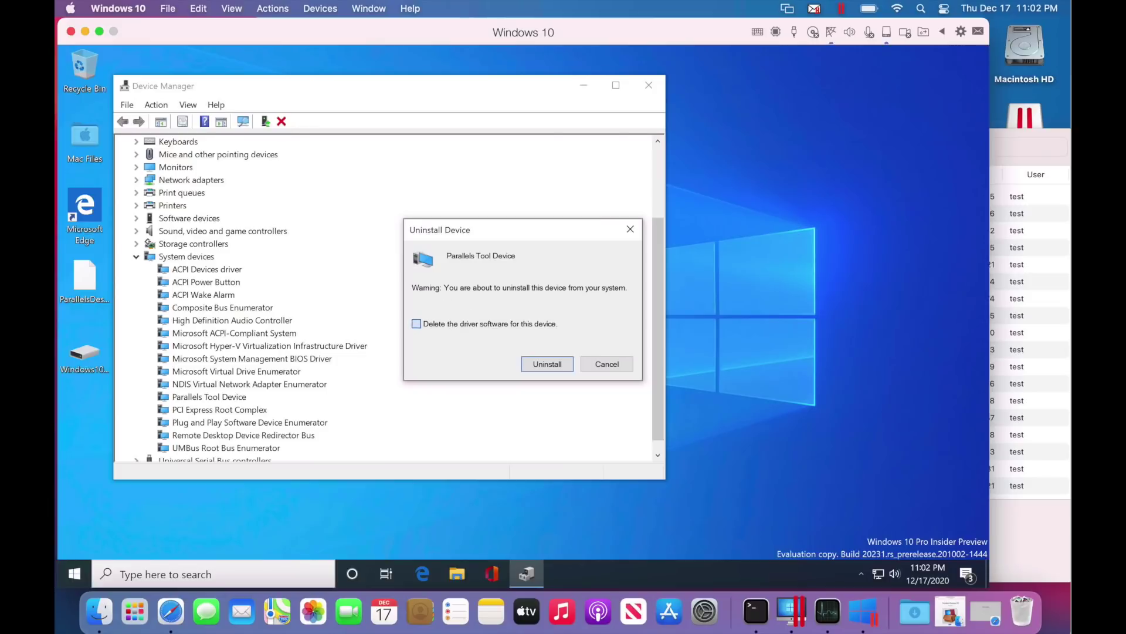
pyautogui.click(548, 364)
pyautogui.click(575, 317)
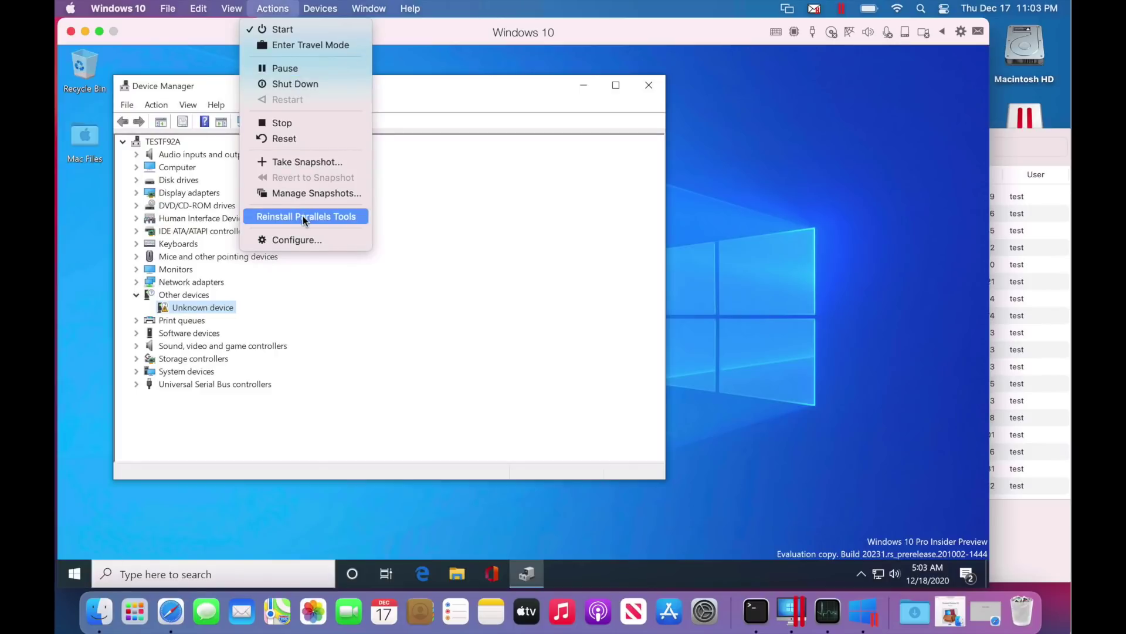
# Trigger Reinstall Parallels Tools, then run autorun_arm64 from DVD Drive (D:) and allow it in UAC
pyautogui.click(335, 221)
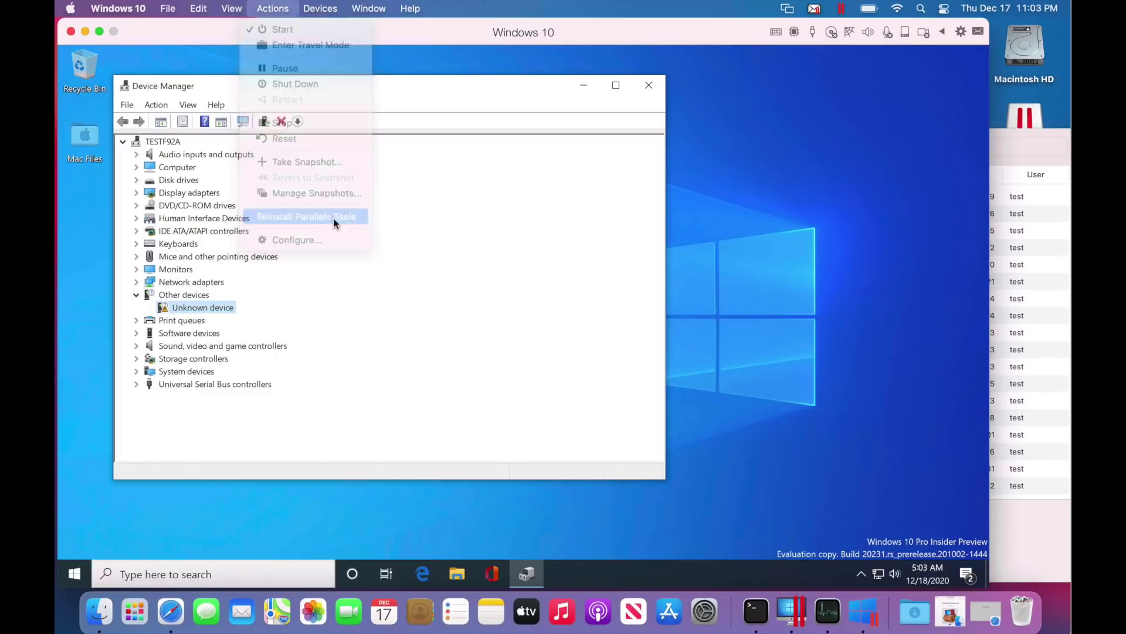
pyautogui.click(634, 346)
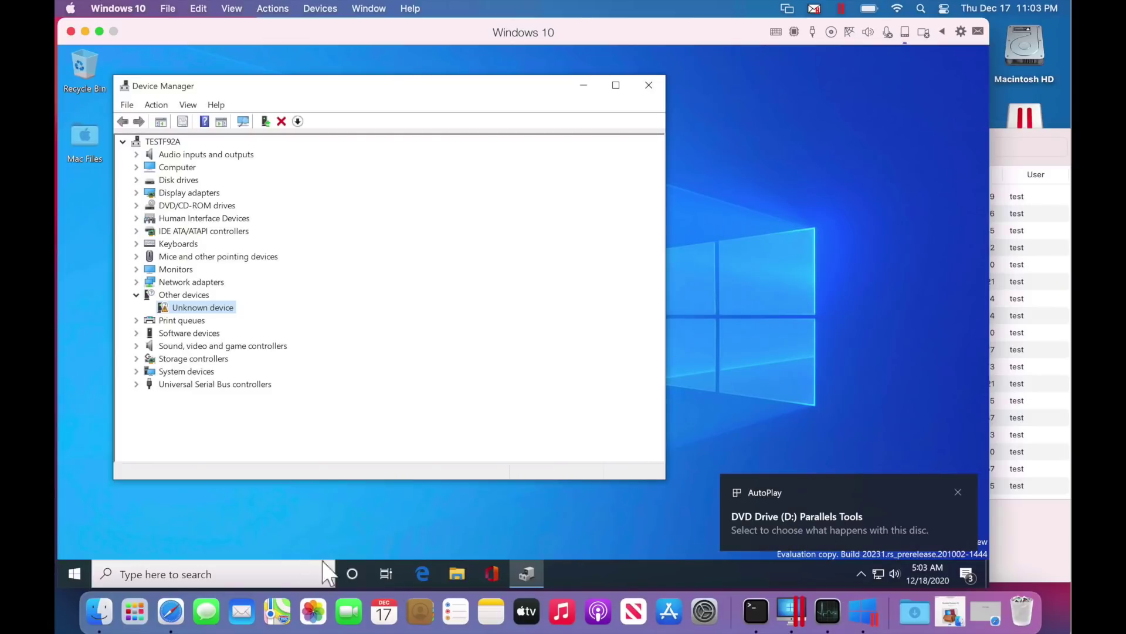
pyautogui.click(457, 574)
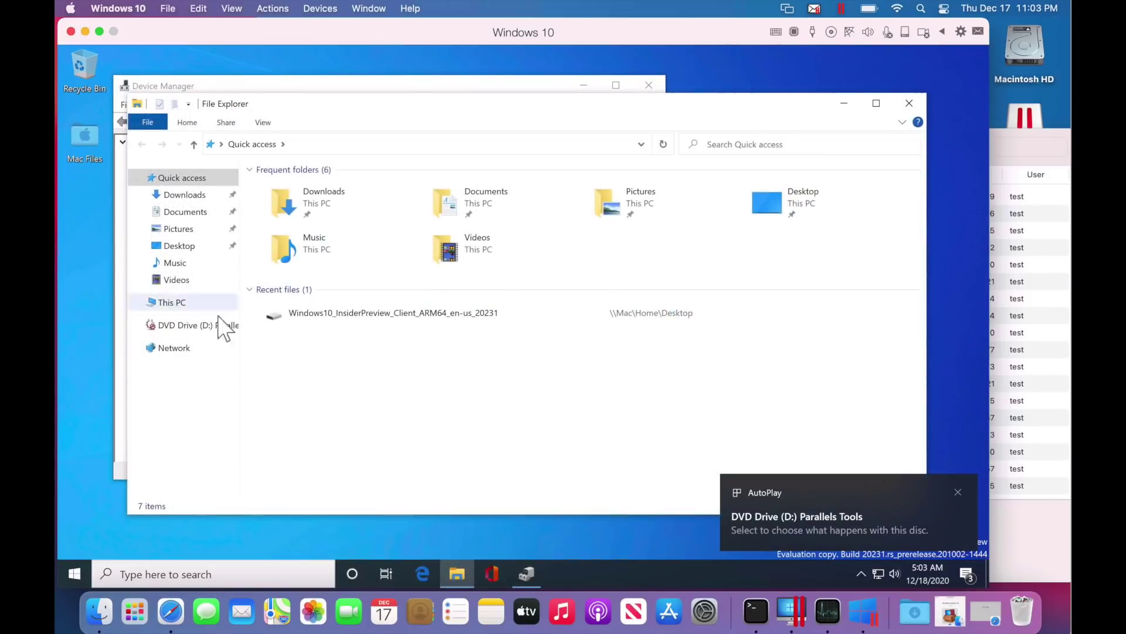
pyautogui.click(196, 328)
pyautogui.doubleClick(284, 233)
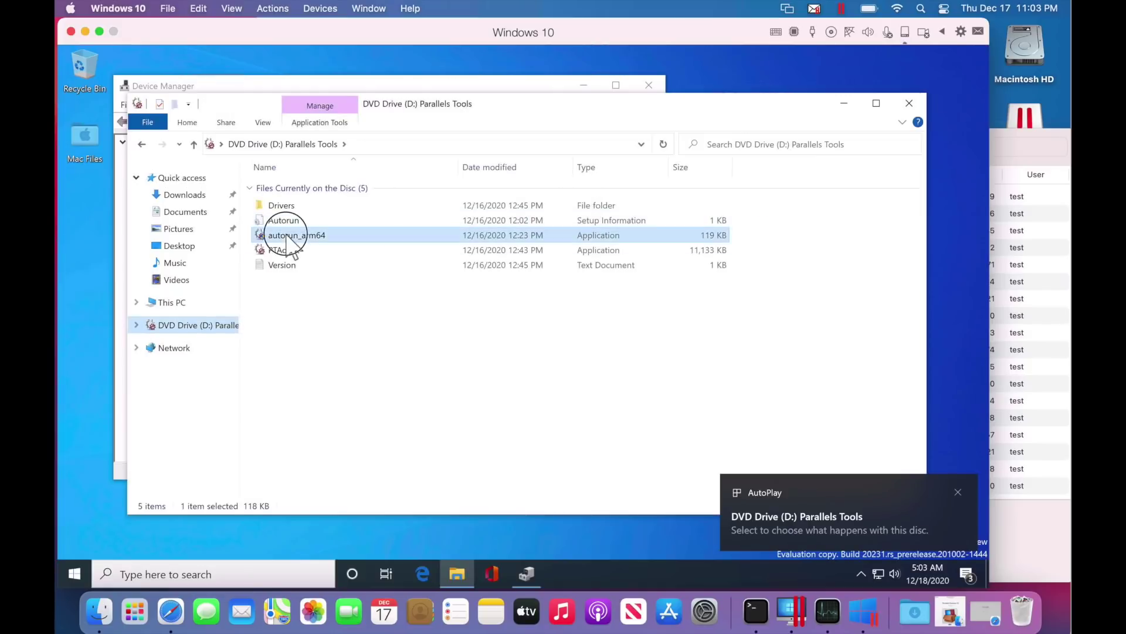
pyautogui.click(467, 408)
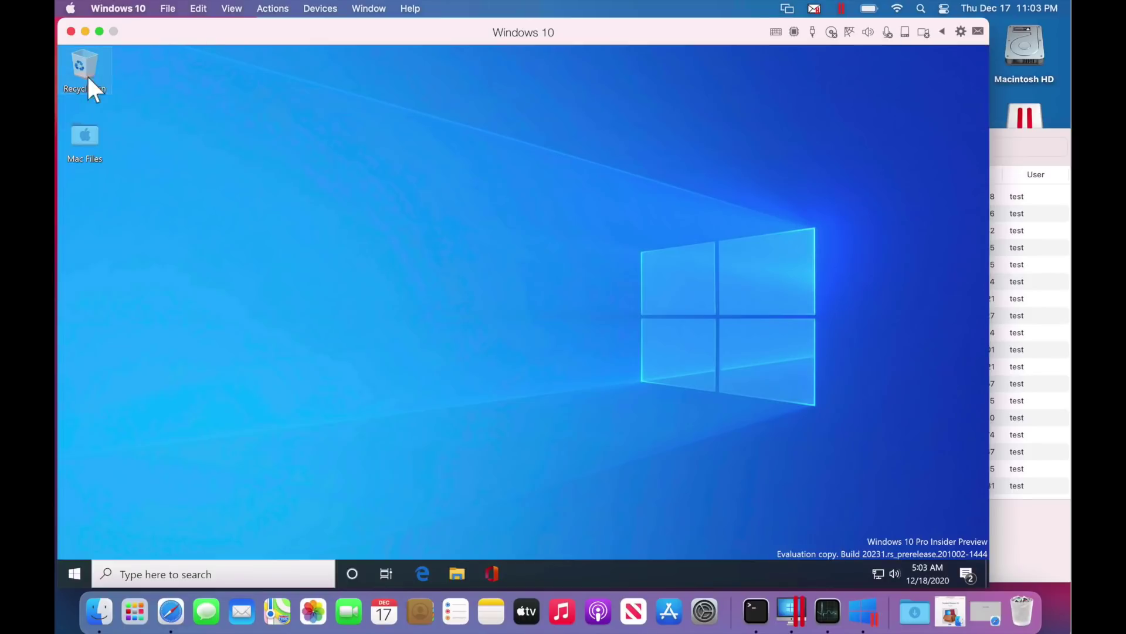
# Shut down Windows 10 from the Start menu, then start the VM again from Parallels Desktop
pyautogui.doubleClick(84, 140)
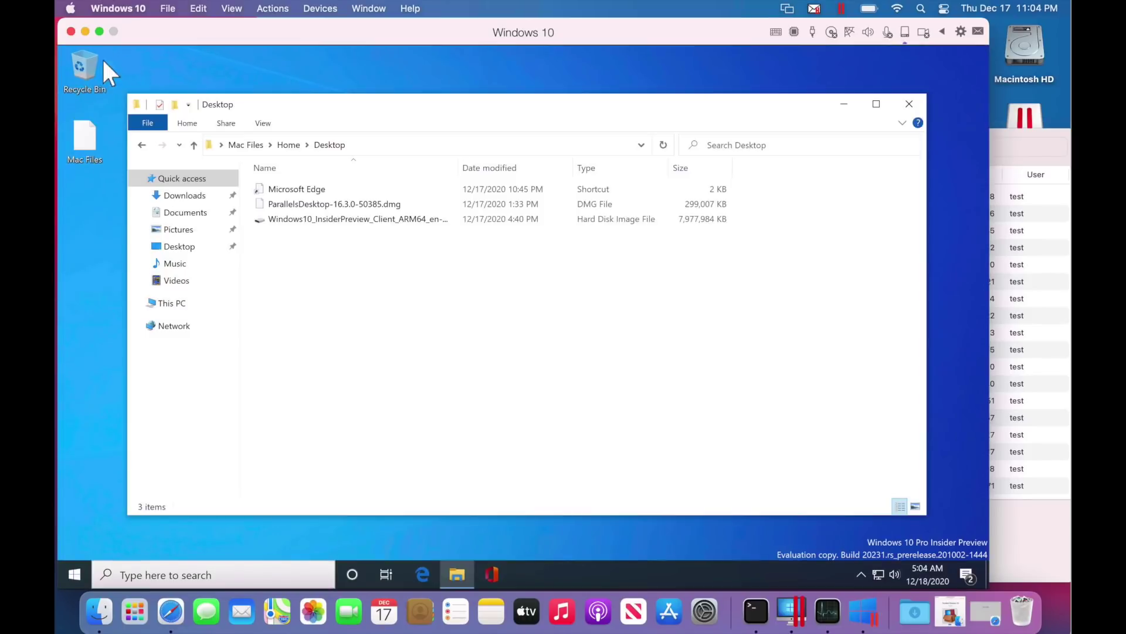
pyautogui.click(72, 566)
pyautogui.click(118, 538)
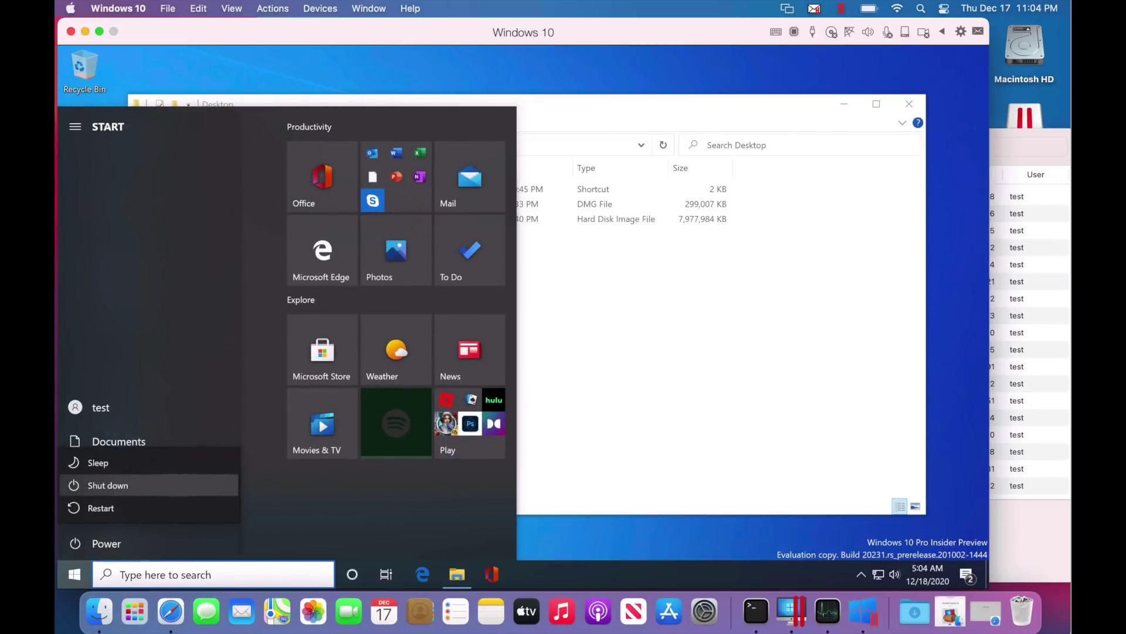
pyautogui.click(160, 493)
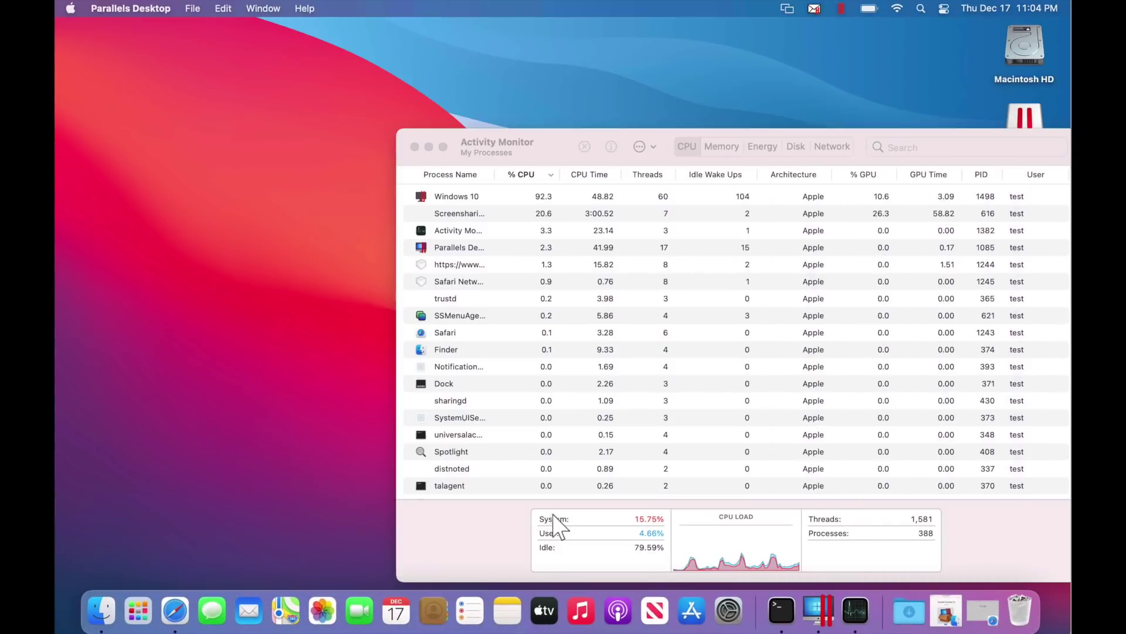
pyautogui.click(817, 610)
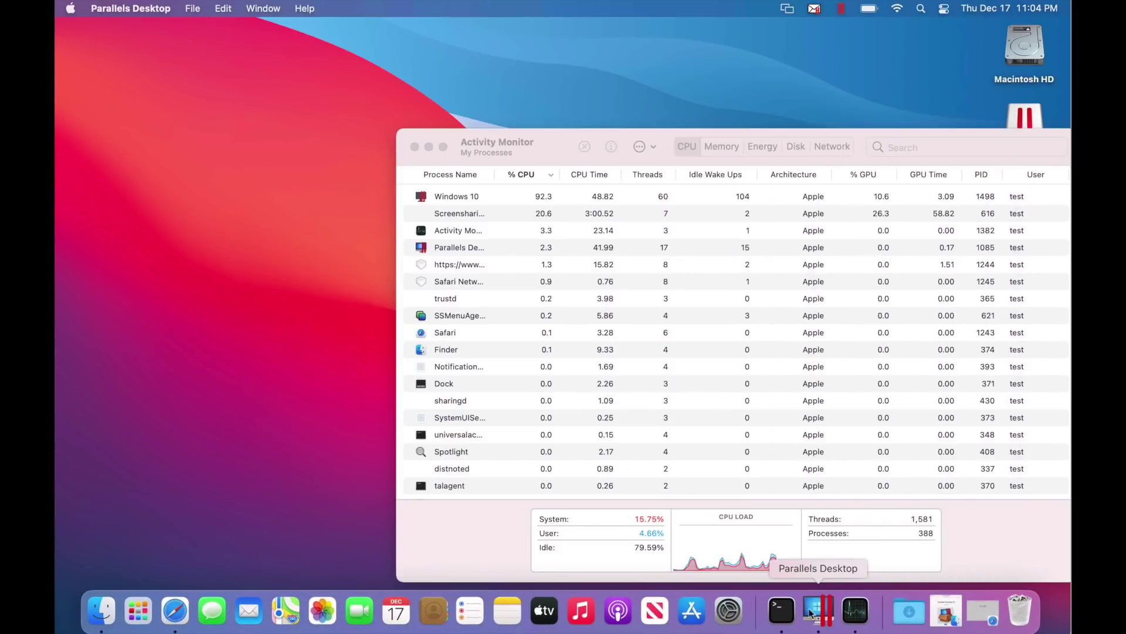
pyautogui.click(513, 281)
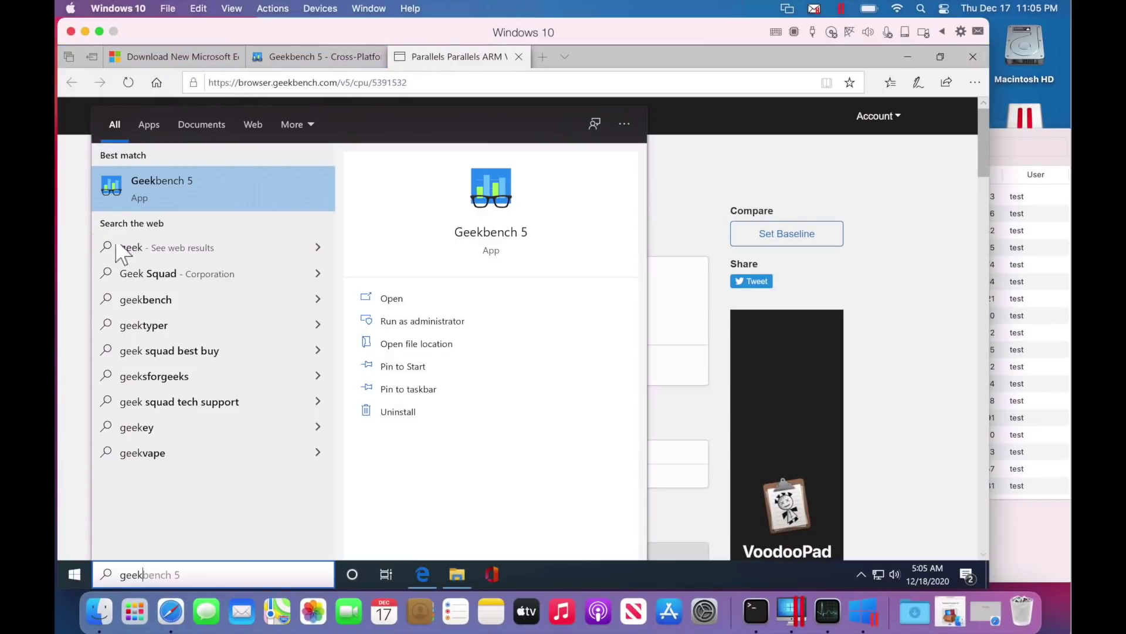
# Launch Geekbench 5, allow it in UAC, dismiss the tryout notice, and start the CPU benchmark
pyautogui.click(158, 181)
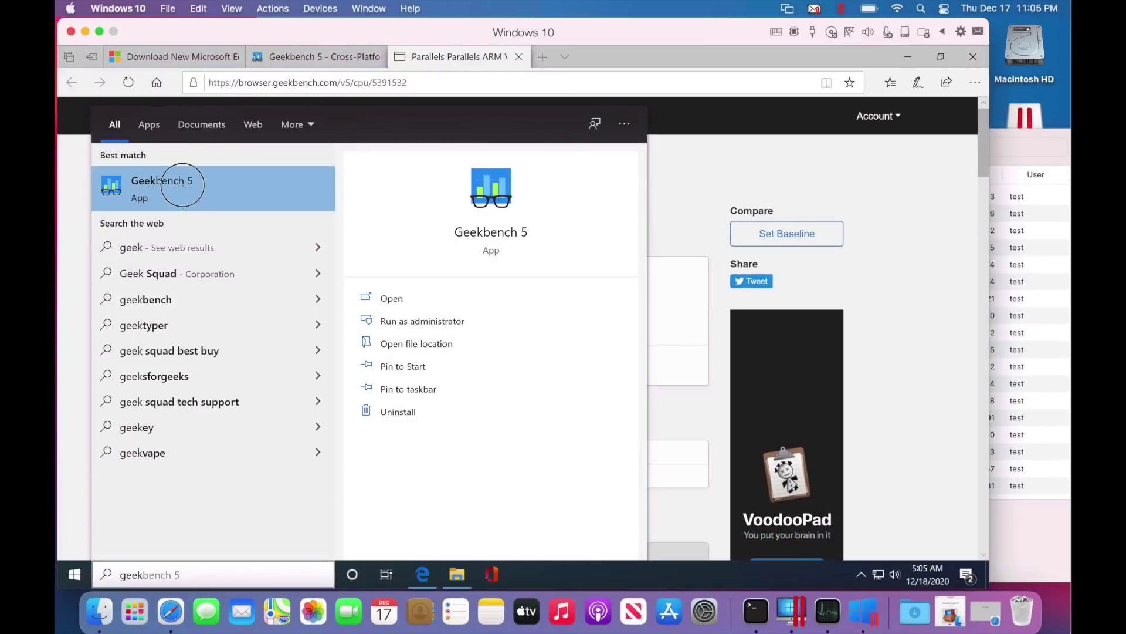
pyautogui.click(418, 406)
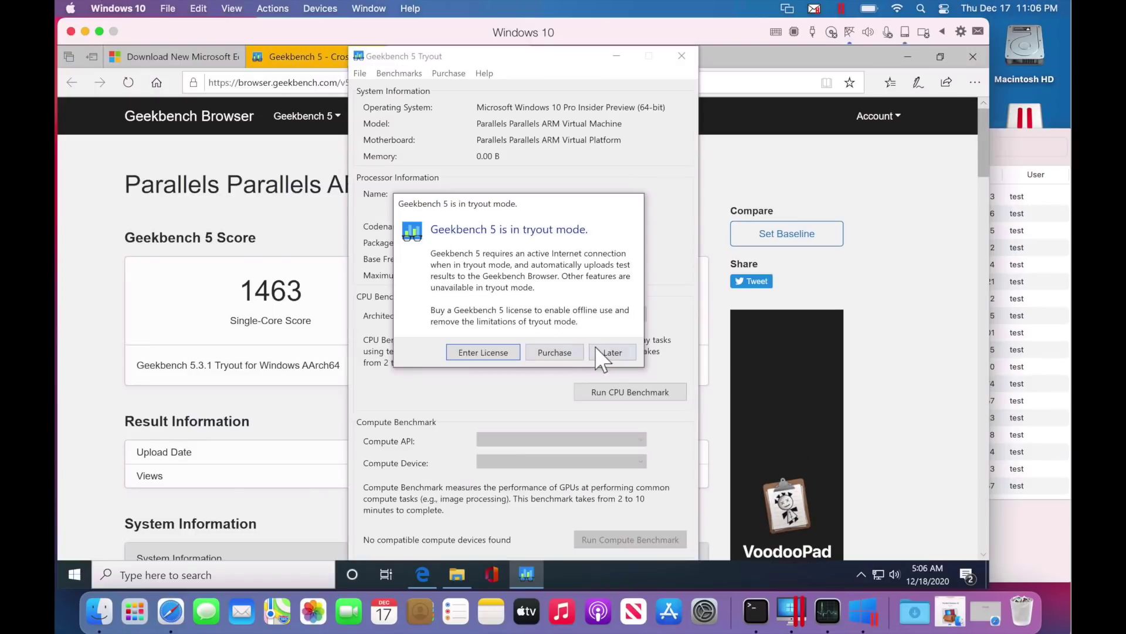
pyautogui.click(595, 346)
pyautogui.click(616, 392)
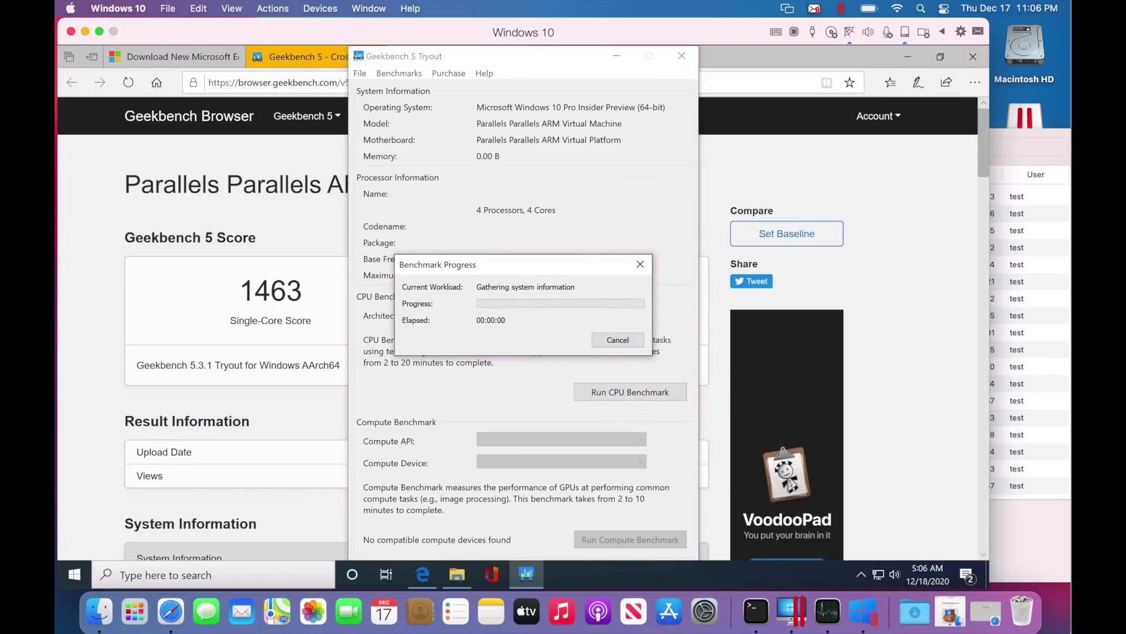